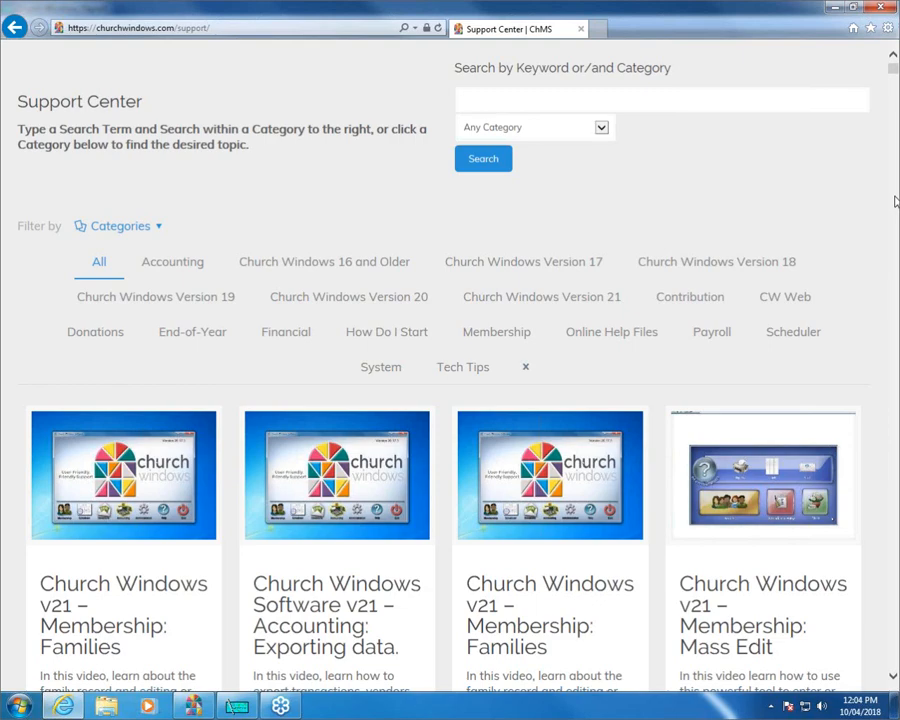
# Browse the Support Center topics and view the Training Workbooks page, closing the browser when done.
pyautogui.scroll(1, 895, 202)
pyautogui.scroll(-6, 895, 202)
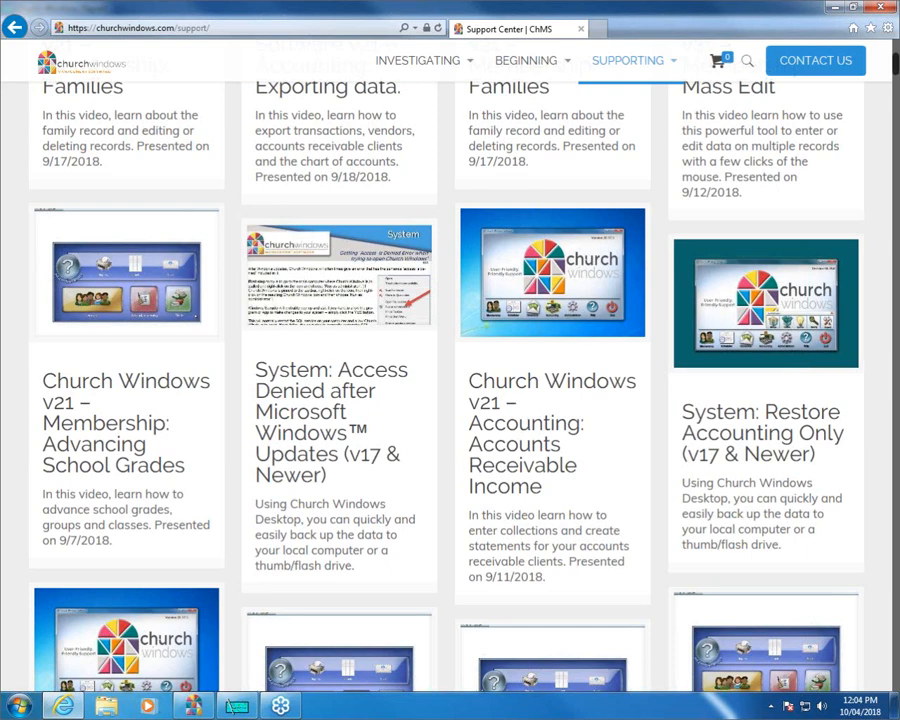
pyautogui.moveTo(607, 74)
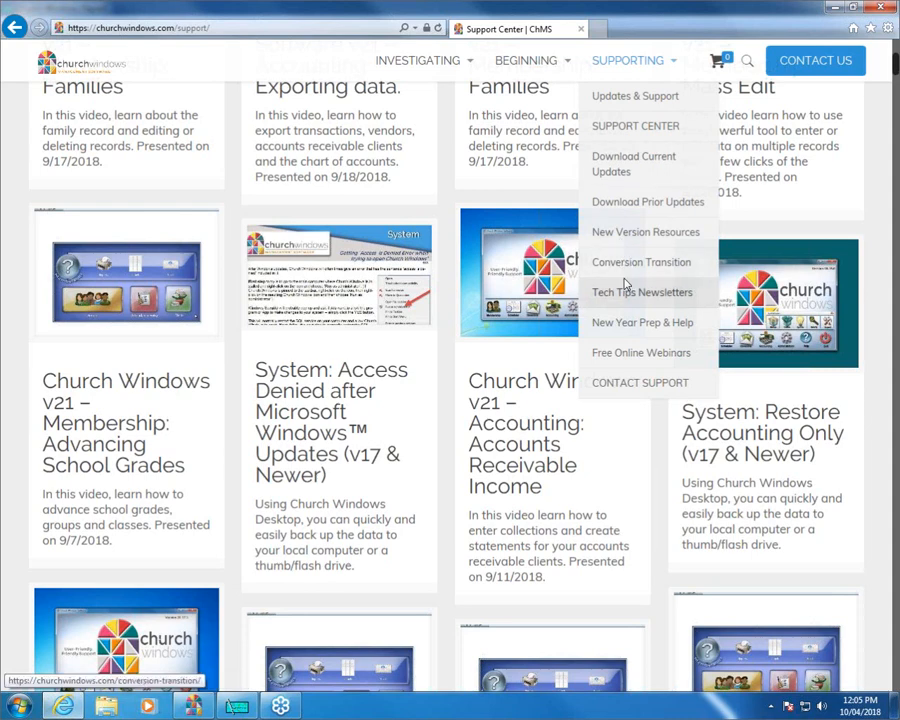
pyautogui.click(528, 70)
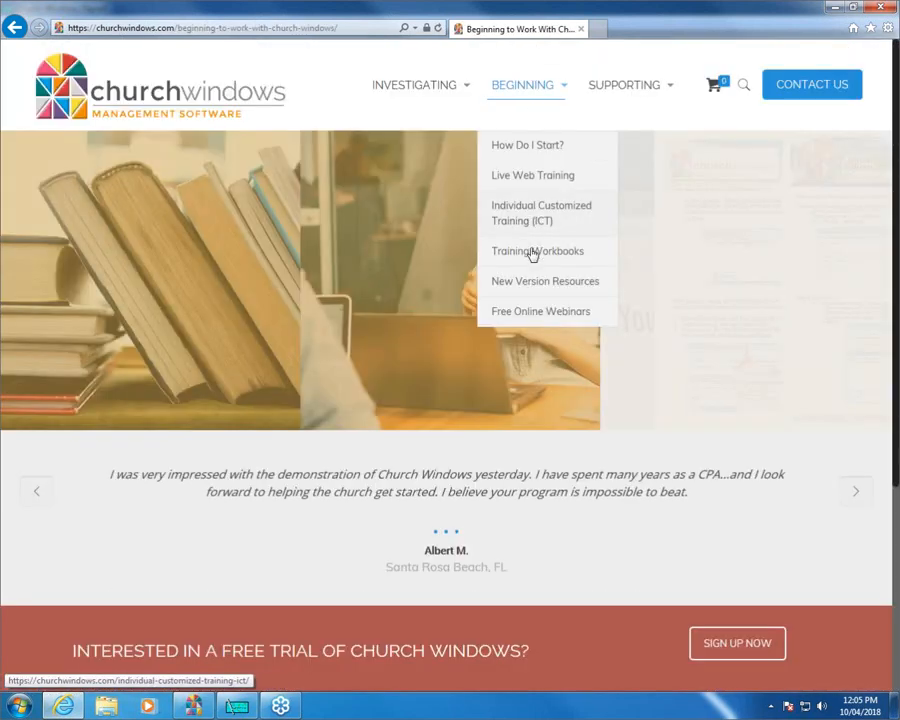
pyautogui.click(532, 252)
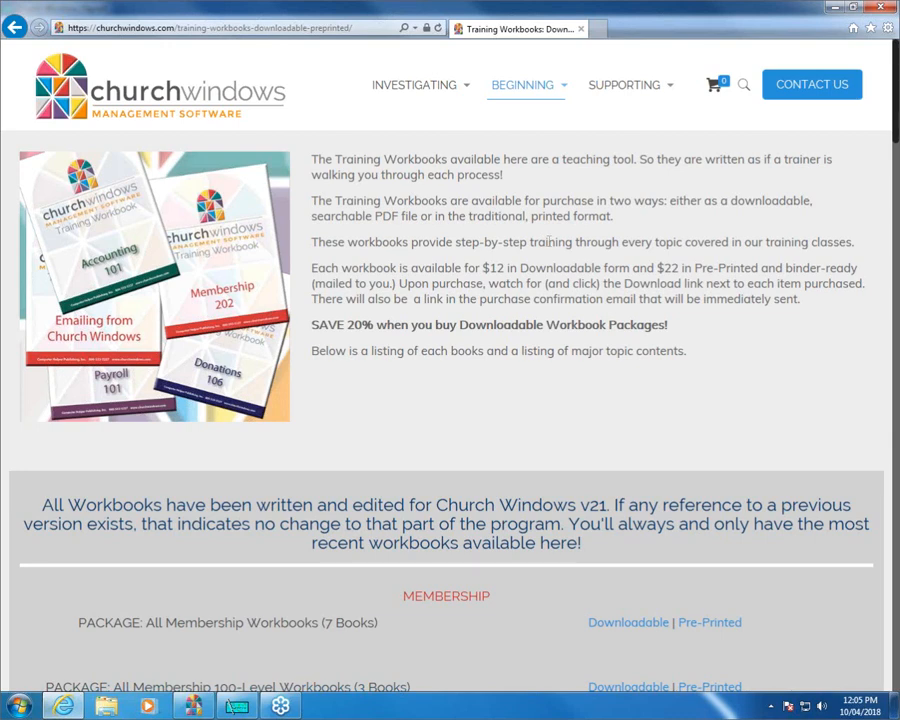
pyautogui.click(880, 9)
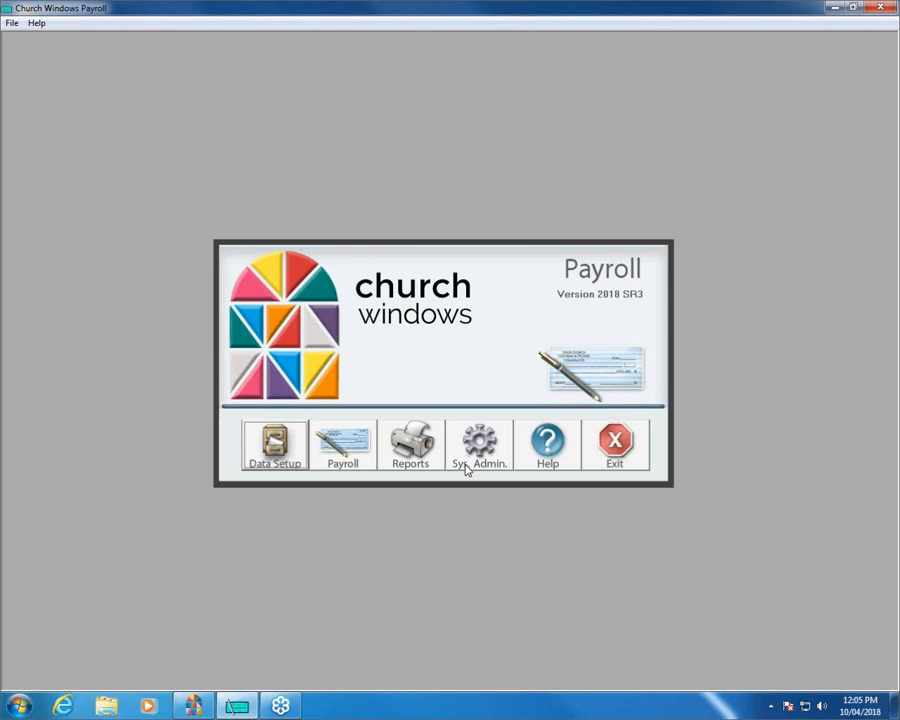
# Switch to Church Windows, open the Accounting module and bring up an enlarged Chart of Accounts.
pyautogui.click(193, 704)
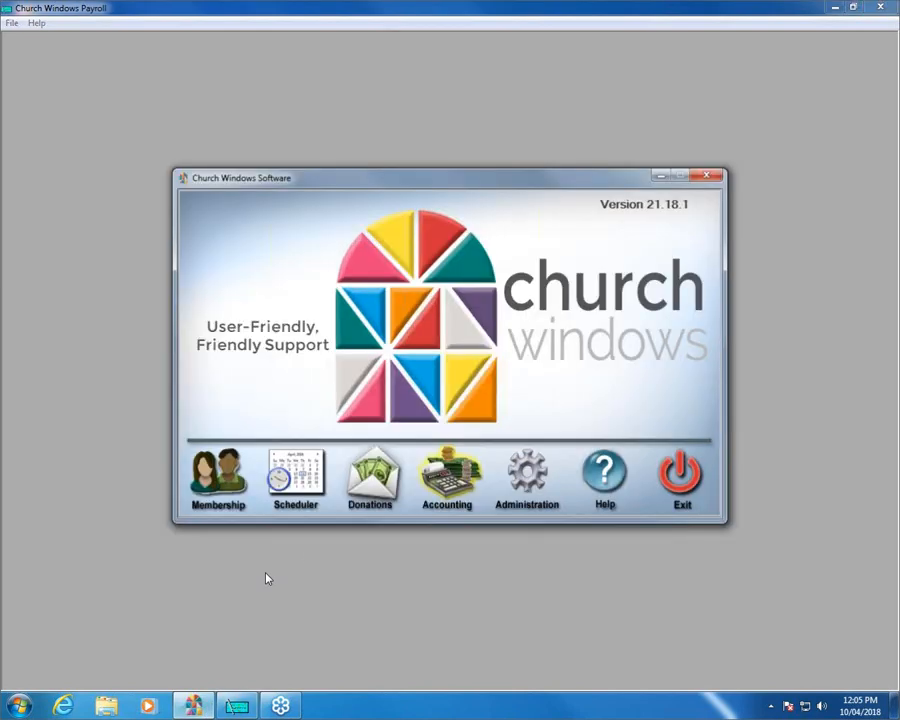
pyautogui.click(438, 481)
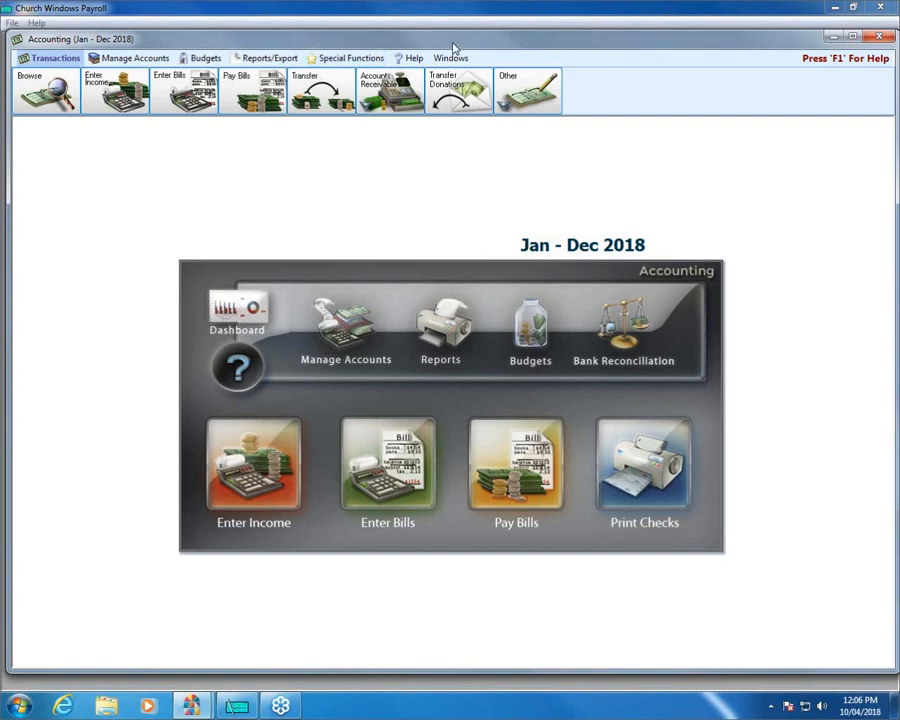
pyautogui.click(348, 373)
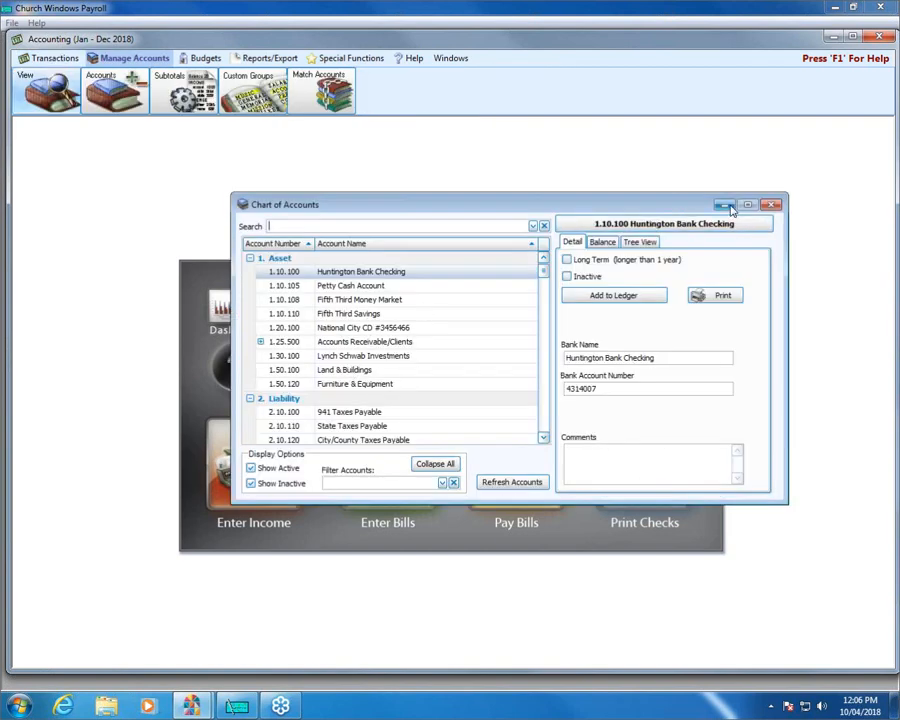
pyautogui.moveTo(612, 190); pyautogui.dragTo(610, 141)
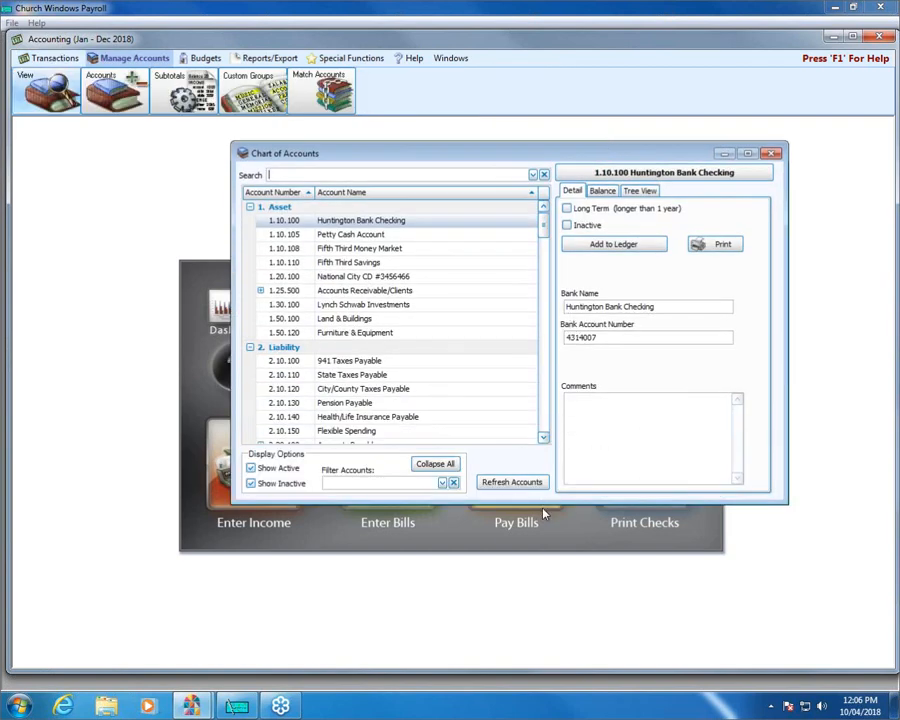
pyautogui.moveTo(541, 497); pyautogui.dragTo(536, 600)
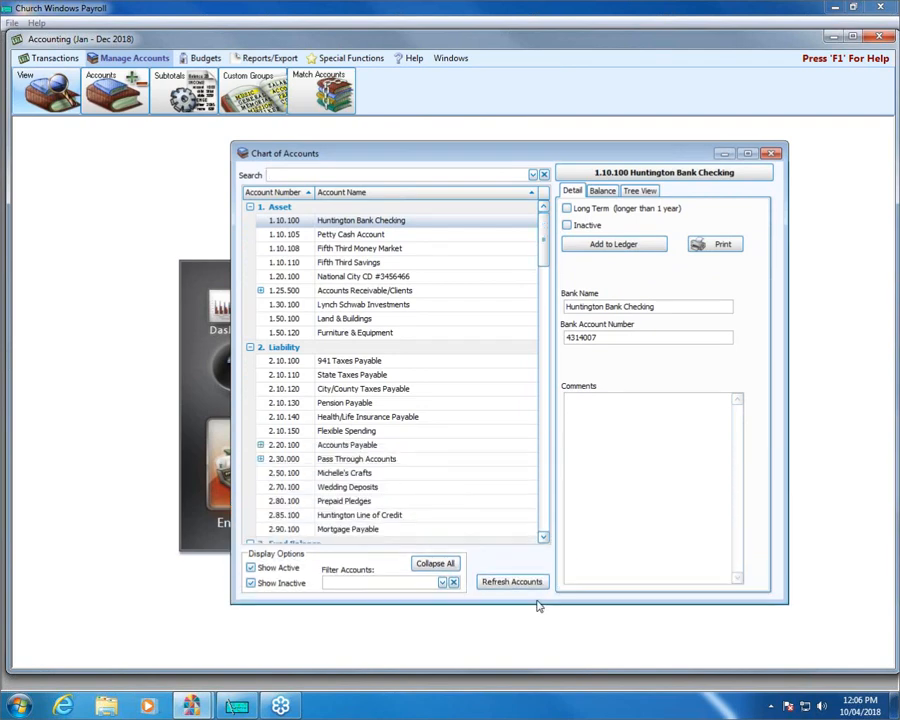
# Collapse the Chart of Accounts and expand only the Liability group to review the tax, prepaid pledge and mortgage accounts.
pyautogui.click(427, 566)
pyautogui.click(250, 221)
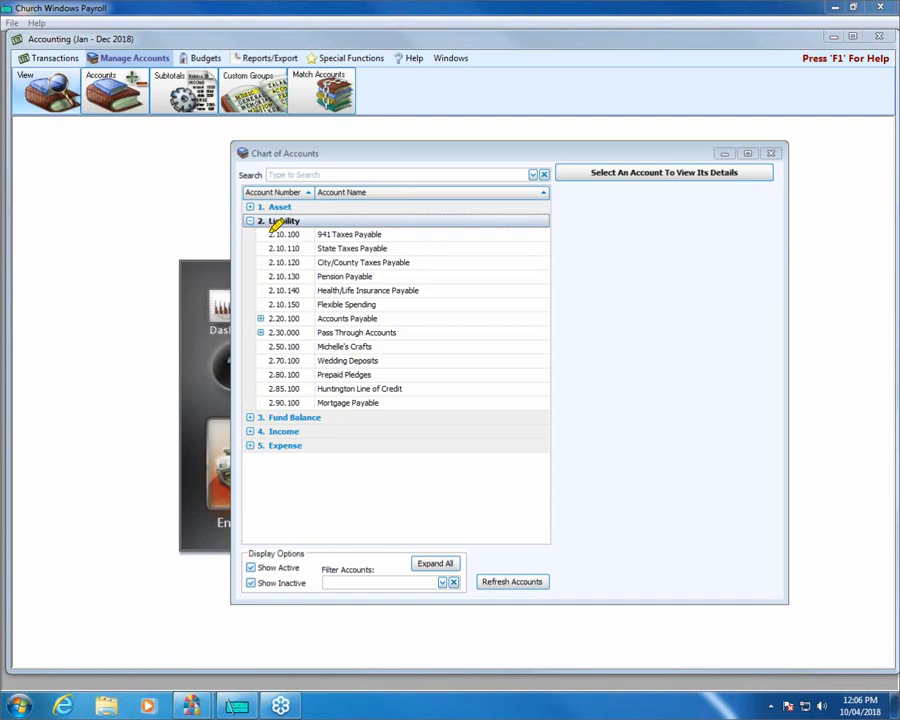
pyautogui.moveTo(268, 234)
pyautogui.mouseDown()
pyautogui.moveTo(408, 234)
pyautogui.moveTo(408, 246)
pyautogui.moveTo(440, 248)
pyautogui.mouseUp()
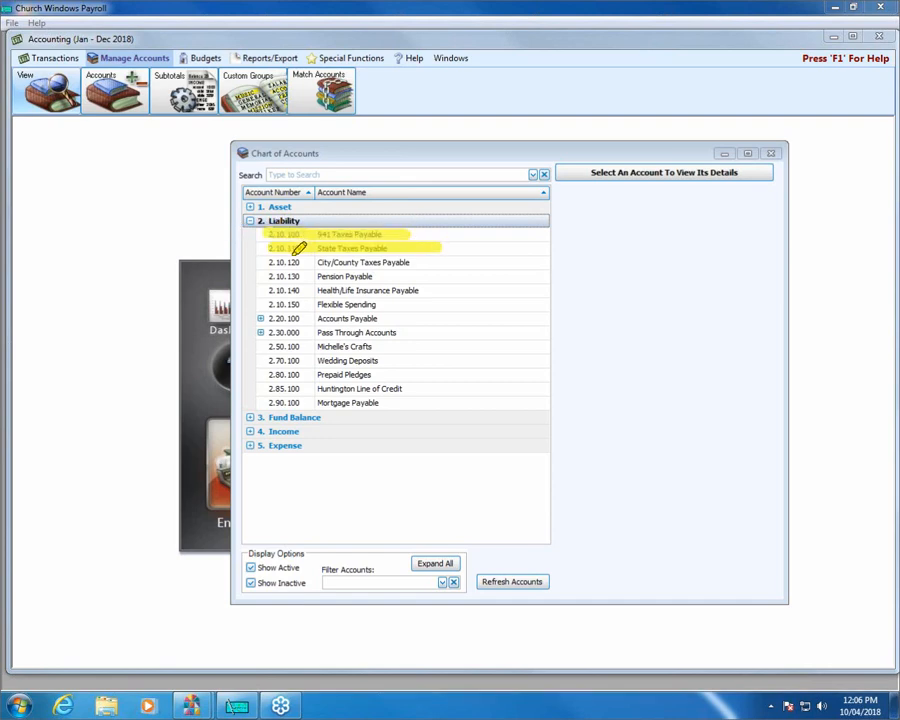
pyautogui.moveTo(270, 262); pyautogui.dragTo(390, 262)
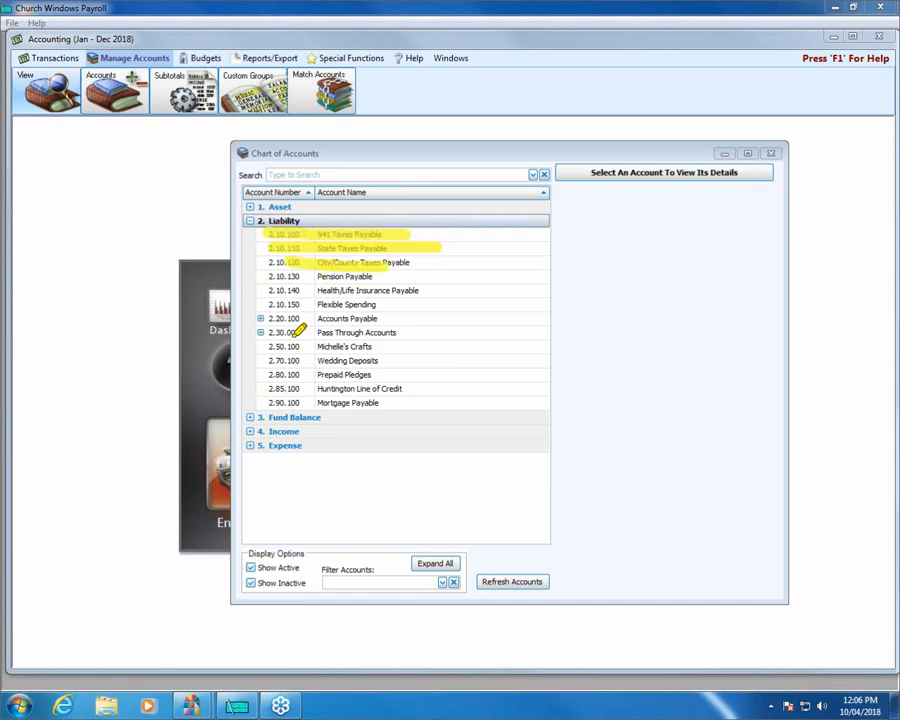
pyautogui.moveTo(266, 378); pyautogui.dragTo(508, 378)
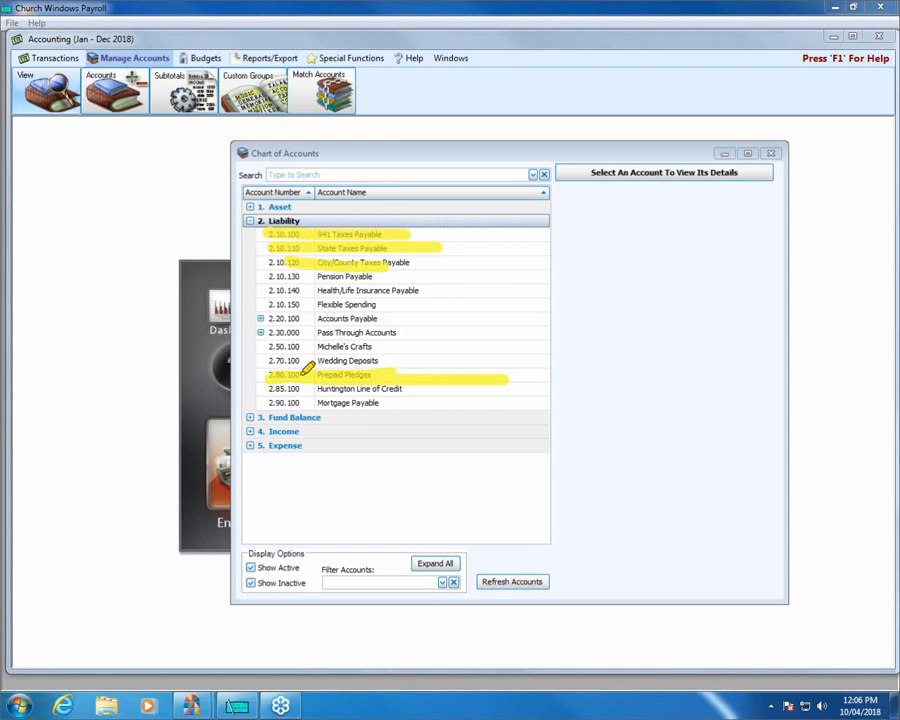
pyautogui.moveTo(260, 385); pyautogui.dragTo(448, 401)
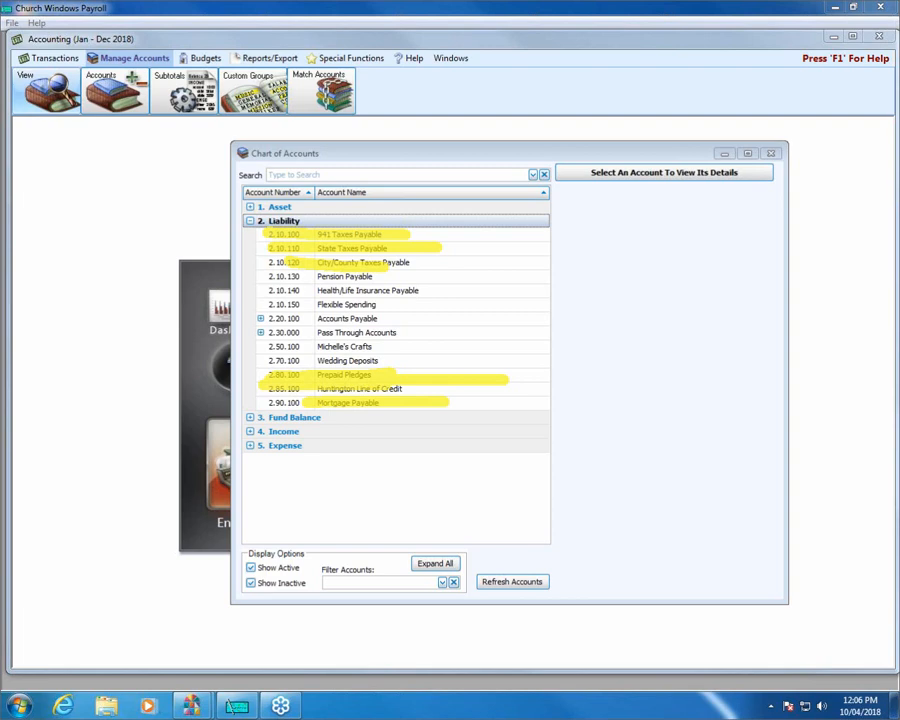
# Expand the Accounts Payable ledger and view the details of the vendor Alex's Plumbing.
pyautogui.click(260, 319)
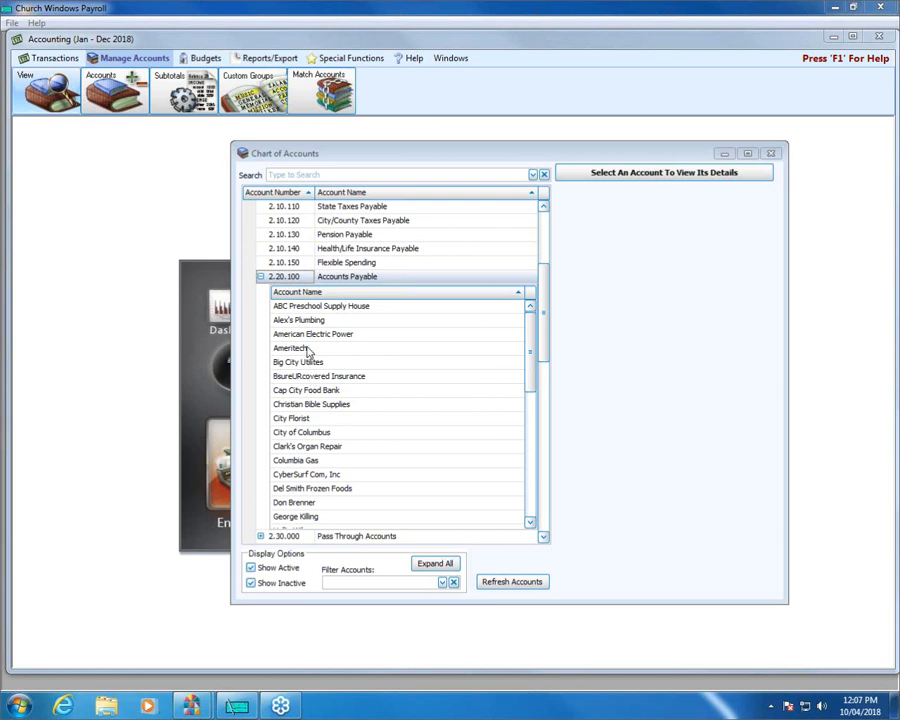
pyautogui.click(303, 320)
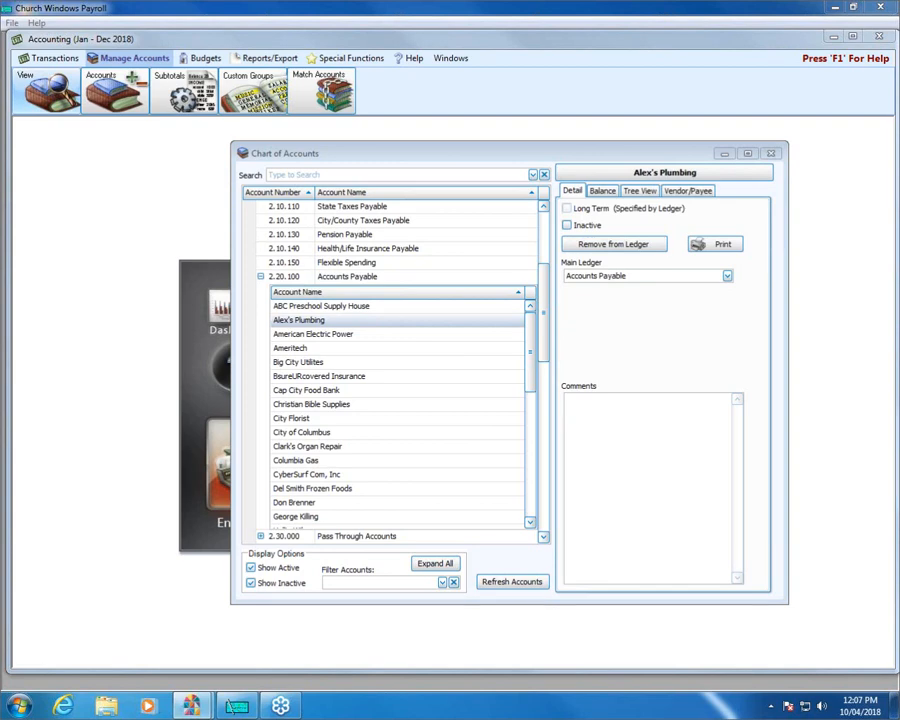
pyautogui.moveTo(566, 173); pyautogui.dragTo(701, 169)
pyautogui.moveTo(716, 198)
pyautogui.mouseDown()
pyautogui.moveTo(592, 212)
pyautogui.moveTo(556, 180)
pyautogui.moveTo(670, 172)
pyautogui.moveTo(706, 178)
pyautogui.moveTo(558, 191)
pyautogui.mouseUp()
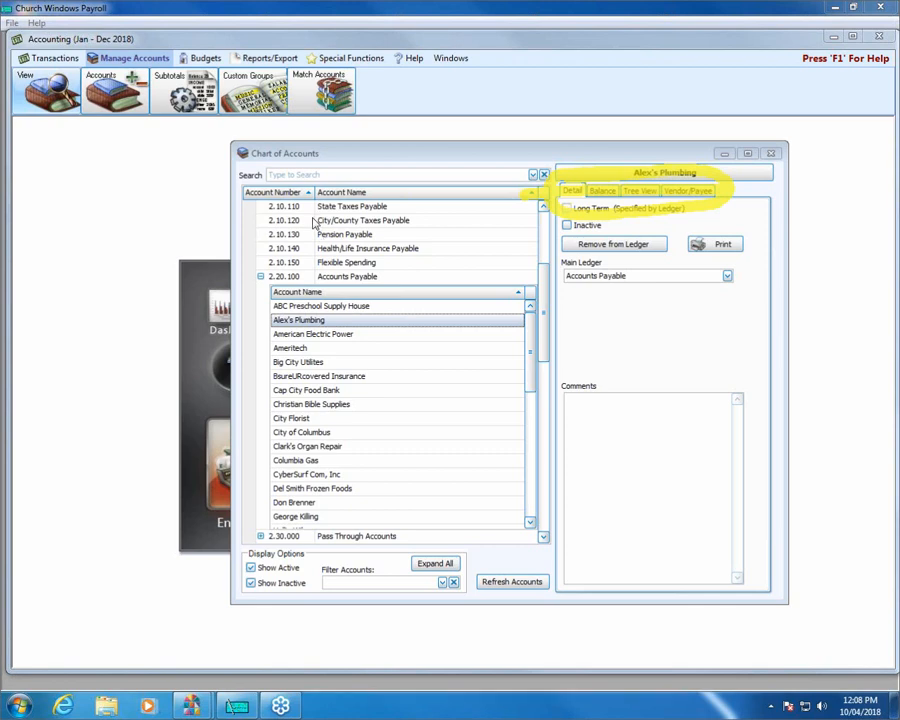
# View the details of the 941 Taxes Payable account and close the Chart of Accounts.
pyautogui.scroll(1, 547, 215)
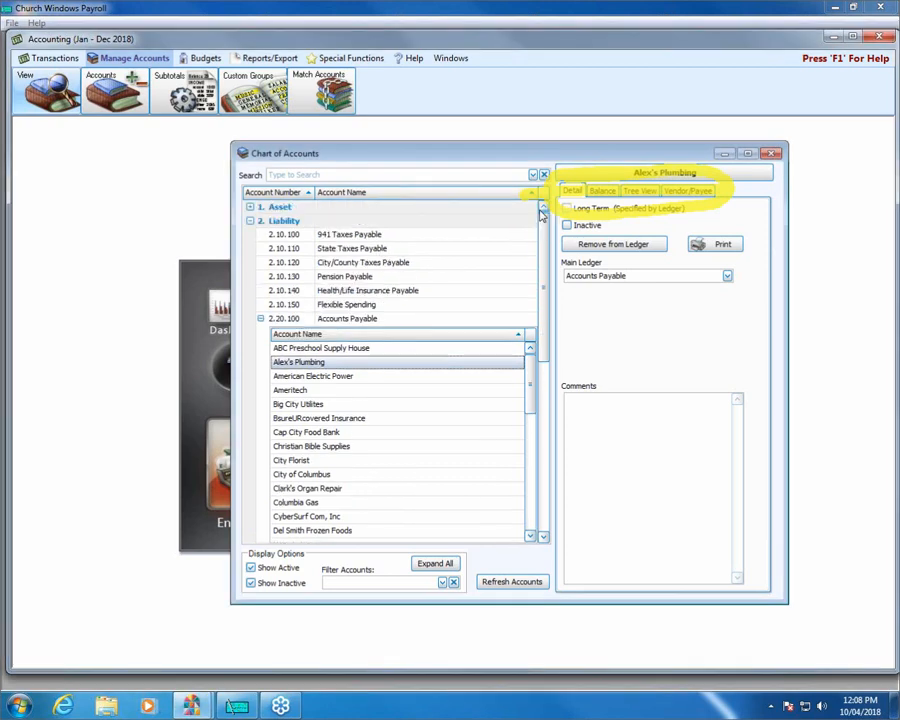
pyautogui.click(378, 233)
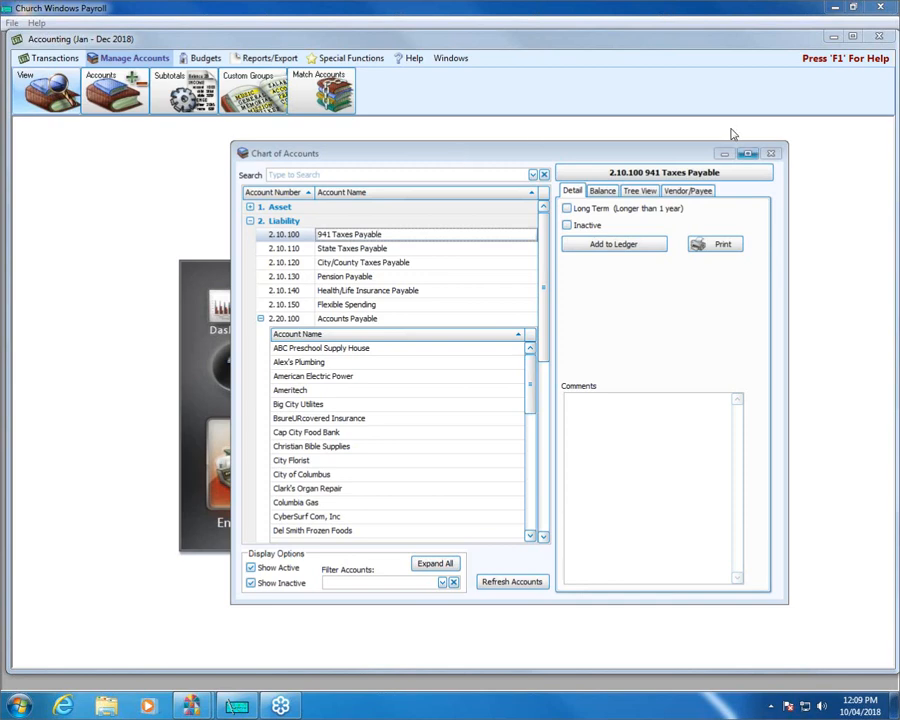
pyautogui.click(768, 154)
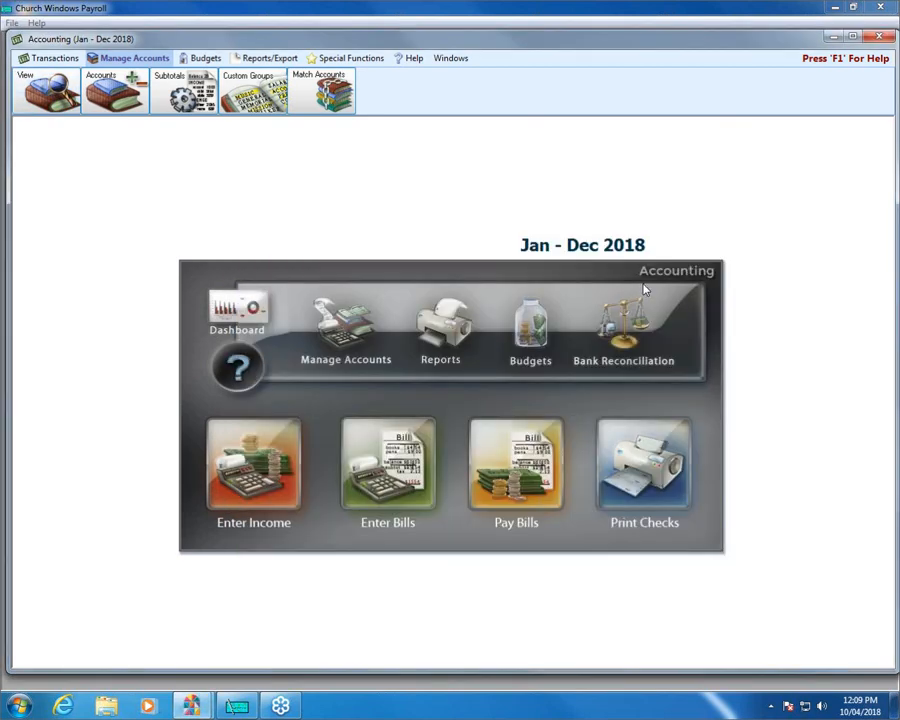
# Switch to Church Windows Payroll and preview the Pay Period Deductions report for all employees from 09/01/2018 to 09/30/2018.
pyautogui.click(240, 707)
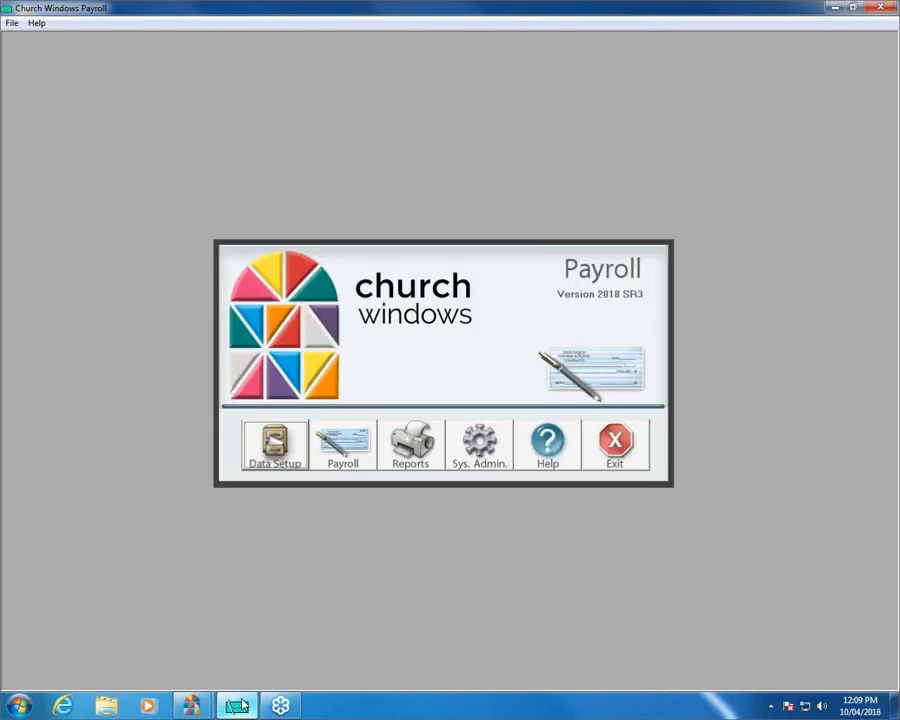
pyautogui.click(428, 454)
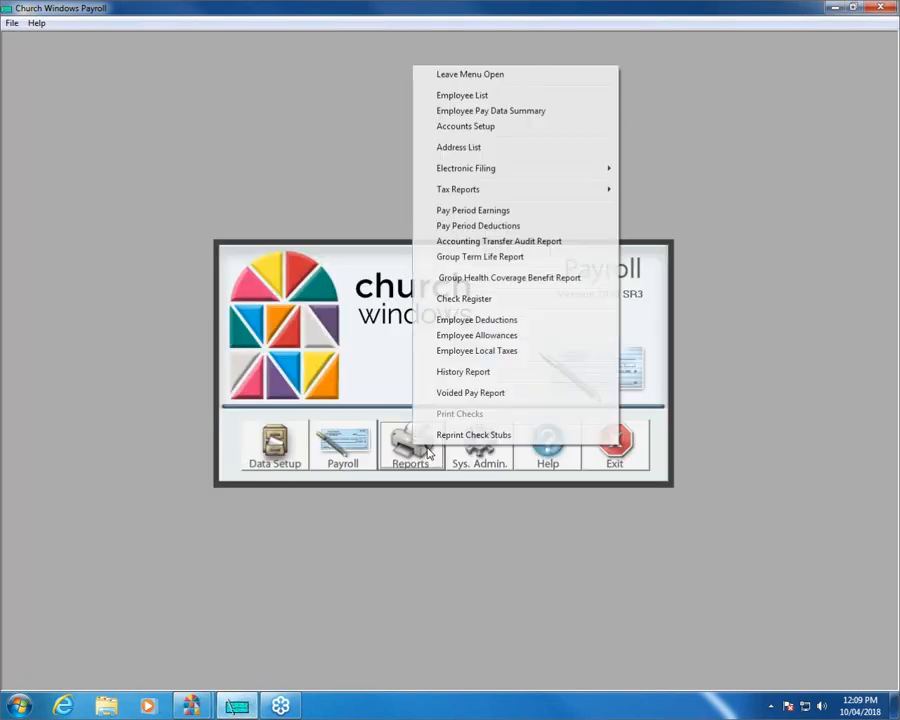
pyautogui.click(441, 227)
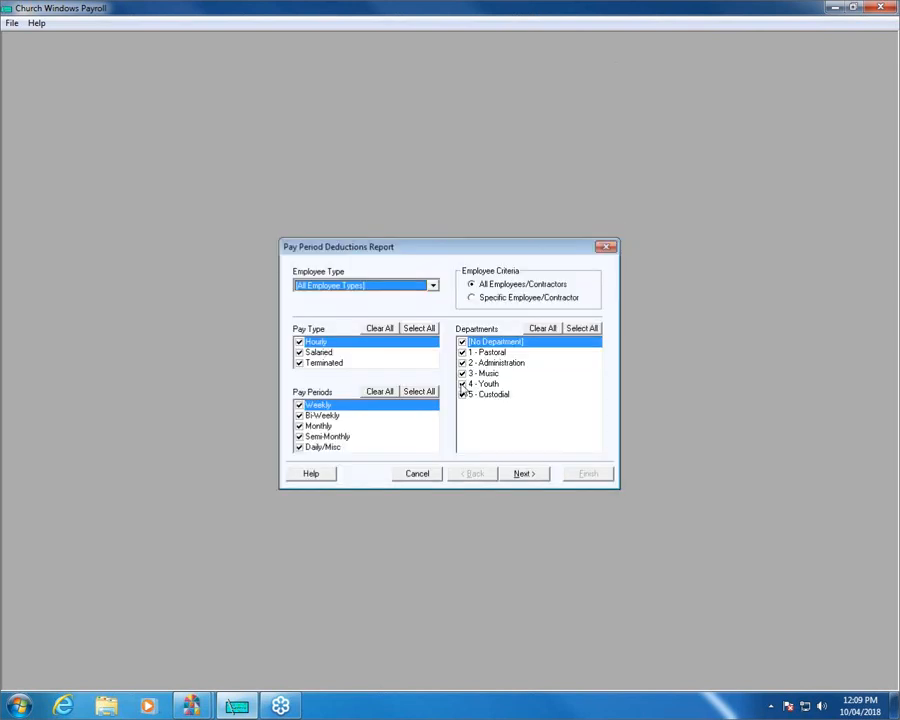
pyautogui.click(524, 476)
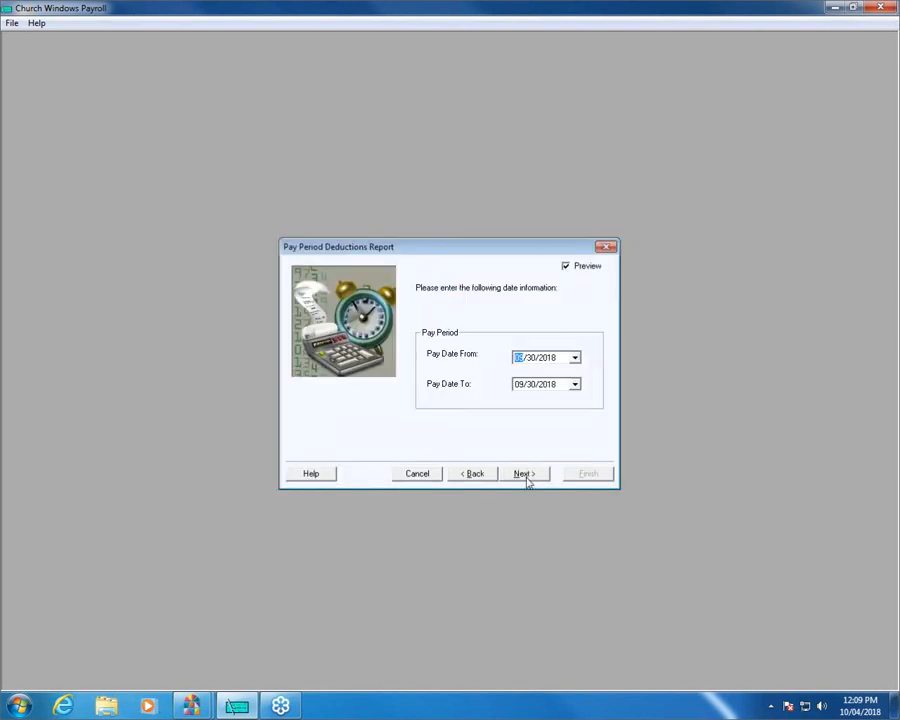
pyautogui.click(528, 360)
pyautogui.click(523, 474)
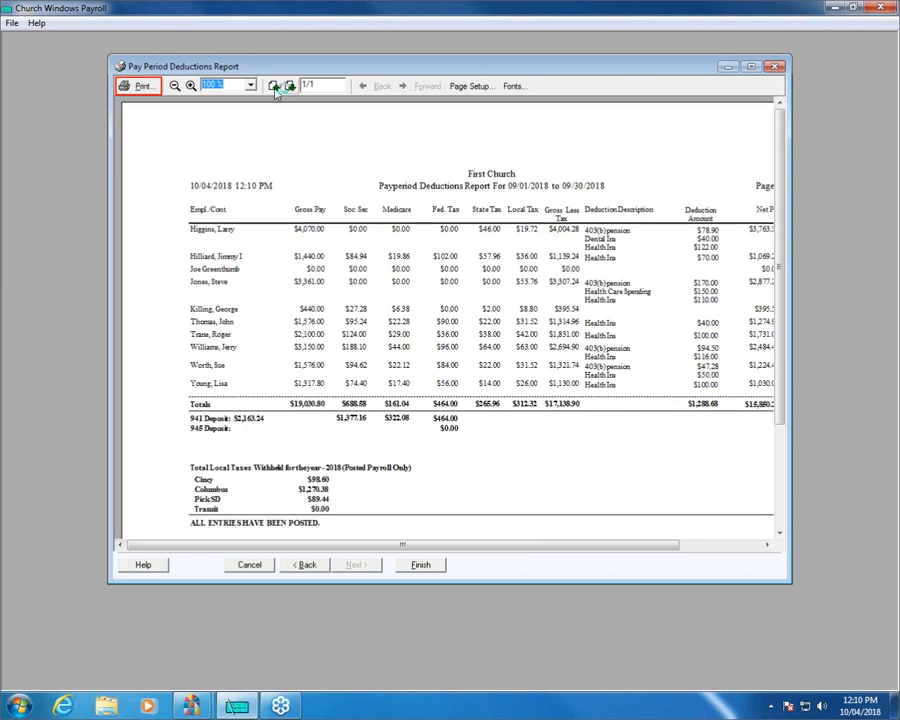
# Examine the 941 Deposit amount and the State Tax column total in the deductions report at 150 % zoom.
pyautogui.moveTo(464, 72); pyautogui.dragTo(458, 66)
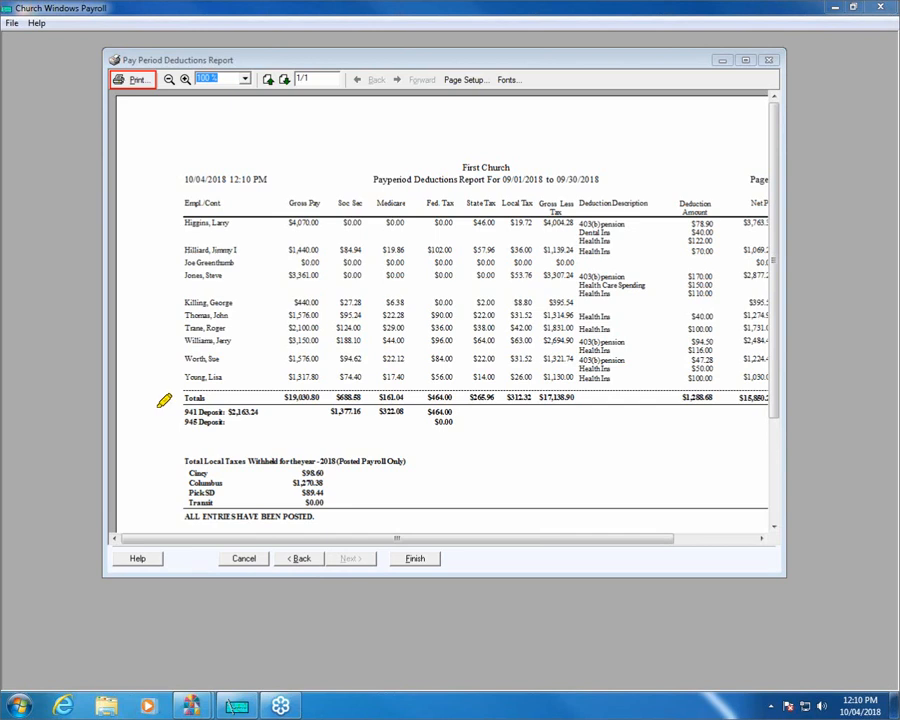
pyautogui.moveTo(173, 411); pyautogui.dragTo(288, 411)
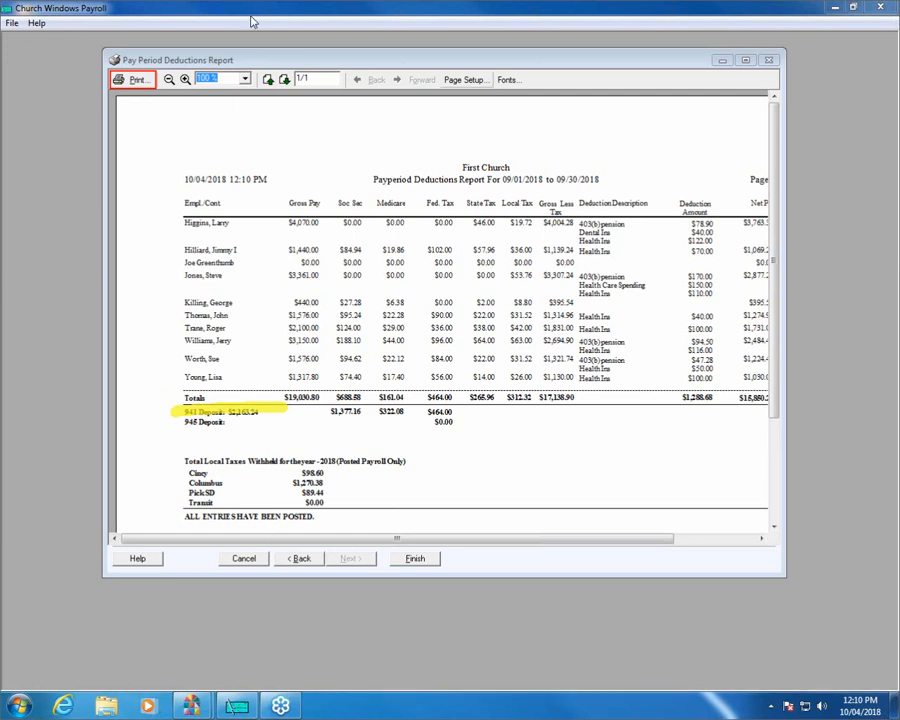
pyautogui.click(185, 79)
pyautogui.moveTo(777, 170); pyautogui.dragTo(783, 248)
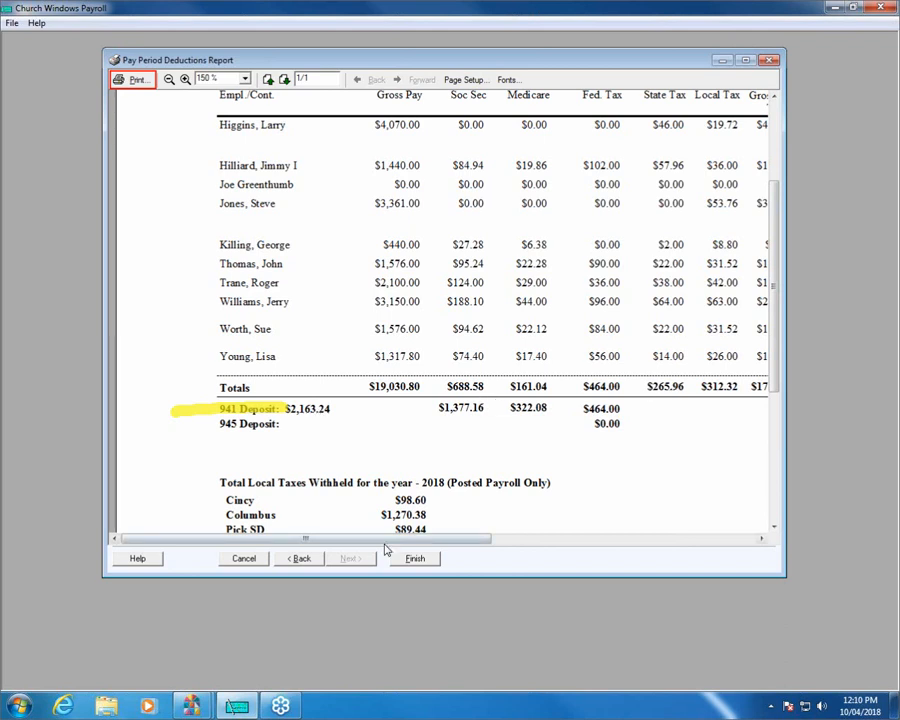
pyautogui.moveTo(400, 540); pyautogui.dragTo(473, 541)
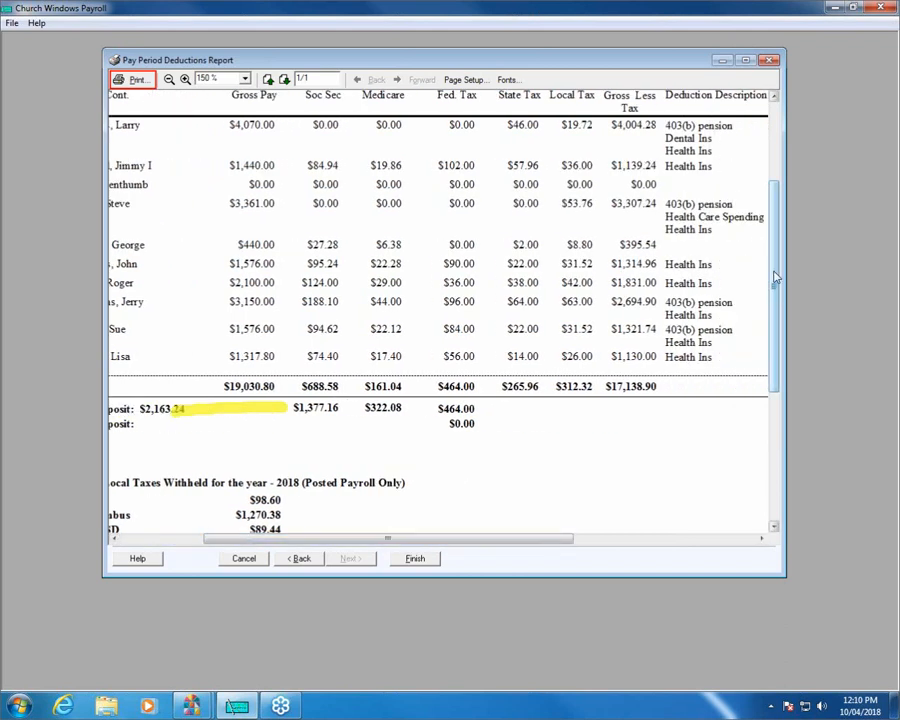
pyautogui.moveTo(775, 277); pyautogui.dragTo(775, 222)
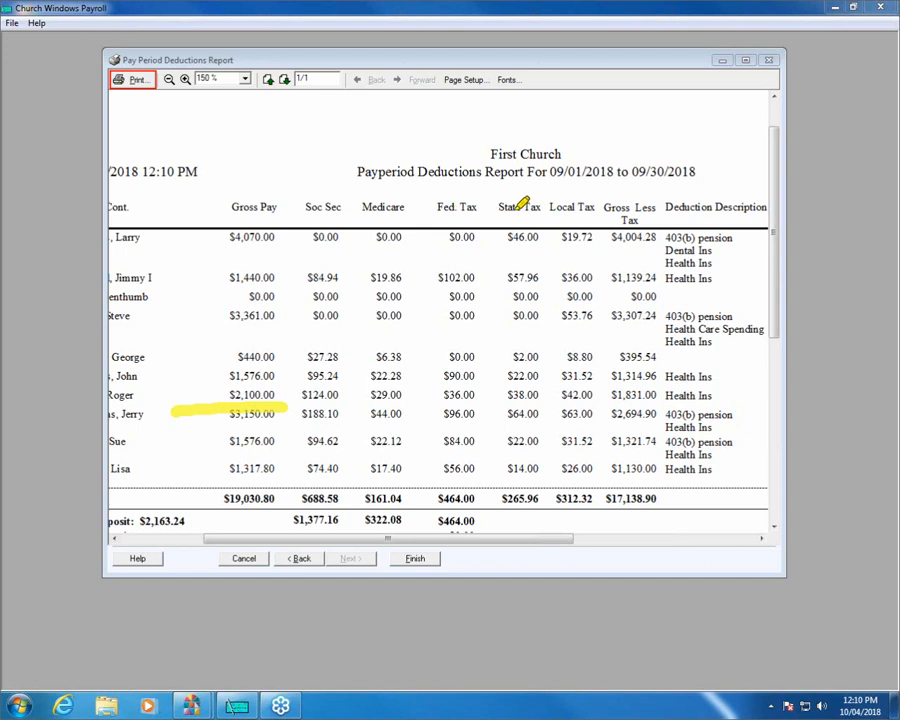
pyautogui.click(550, 212)
pyautogui.moveTo(520, 216)
pyautogui.mouseDown()
pyautogui.moveTo(520, 482)
pyautogui.moveTo(562, 497)
pyautogui.mouseUp()
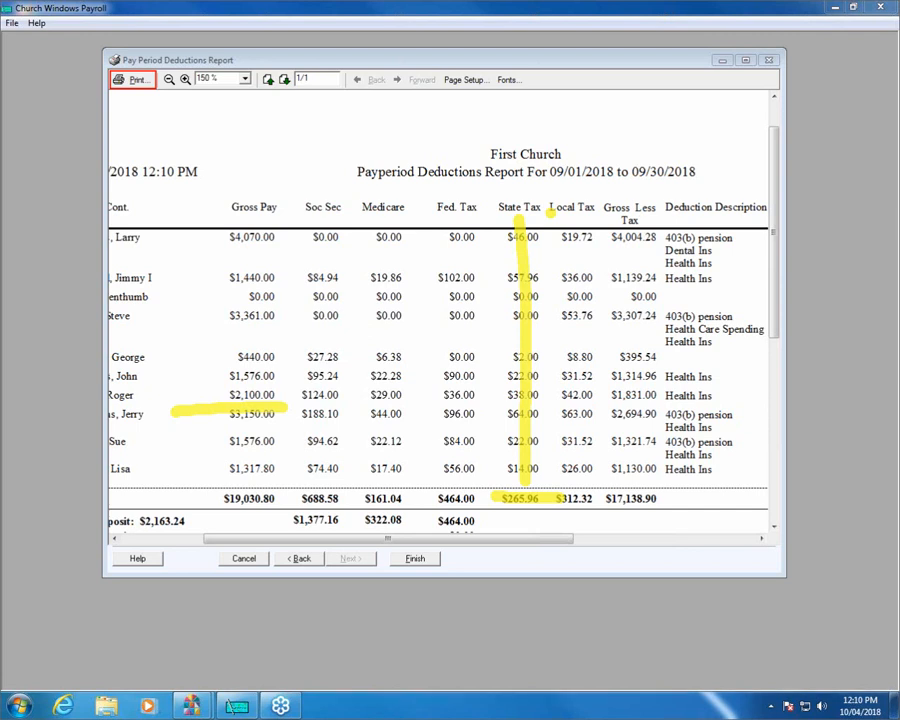
pyautogui.press('Escape')
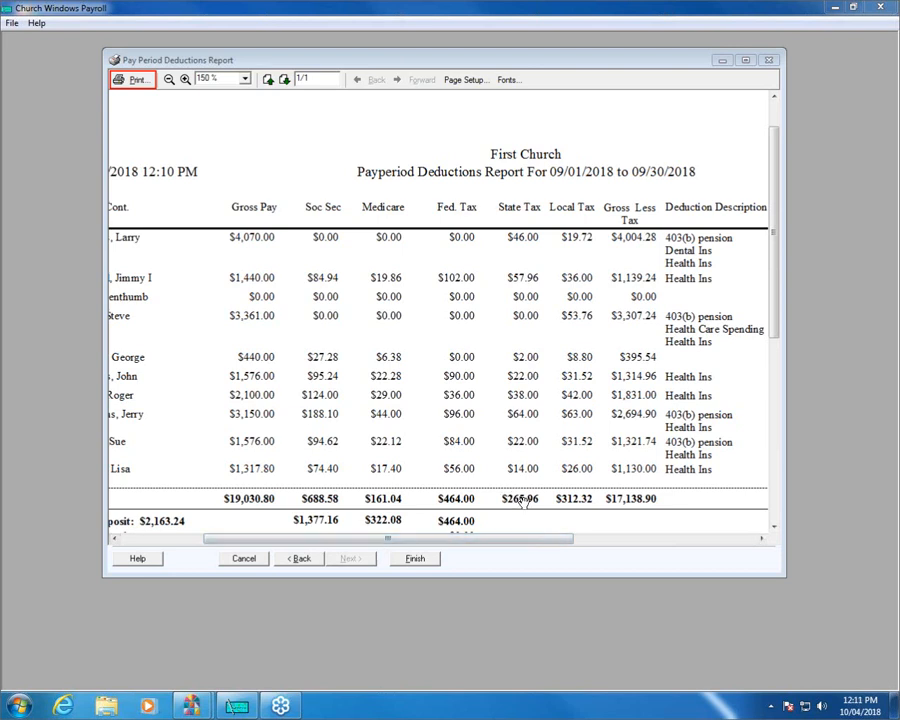
# Finish the deductions report and switch back to the Church Windows Accounting window.
pyautogui.click(414, 559)
pyautogui.moveTo(190, 705)
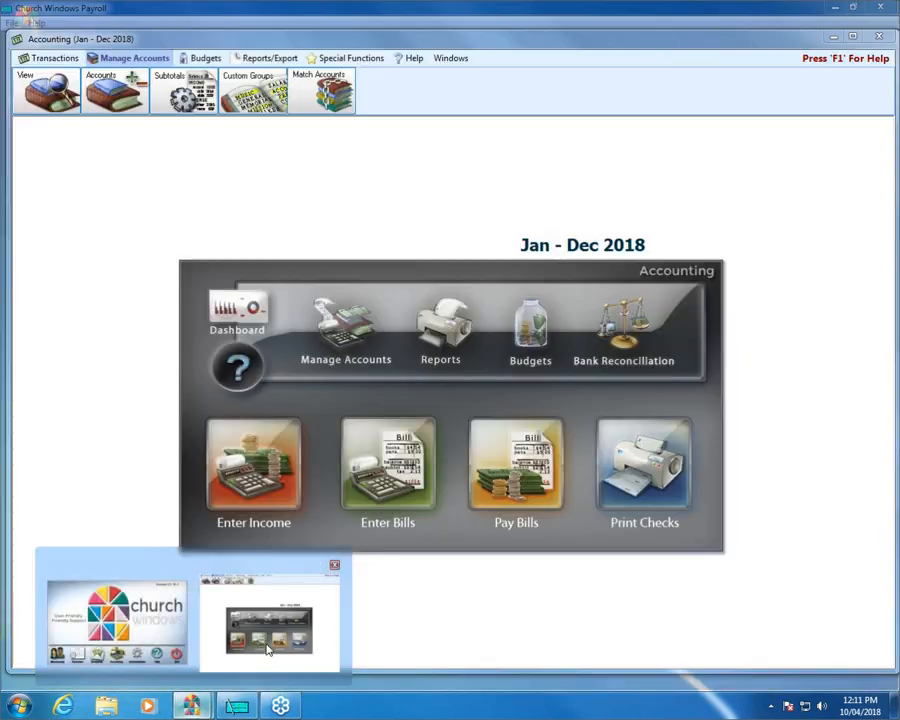
pyautogui.click(266, 644)
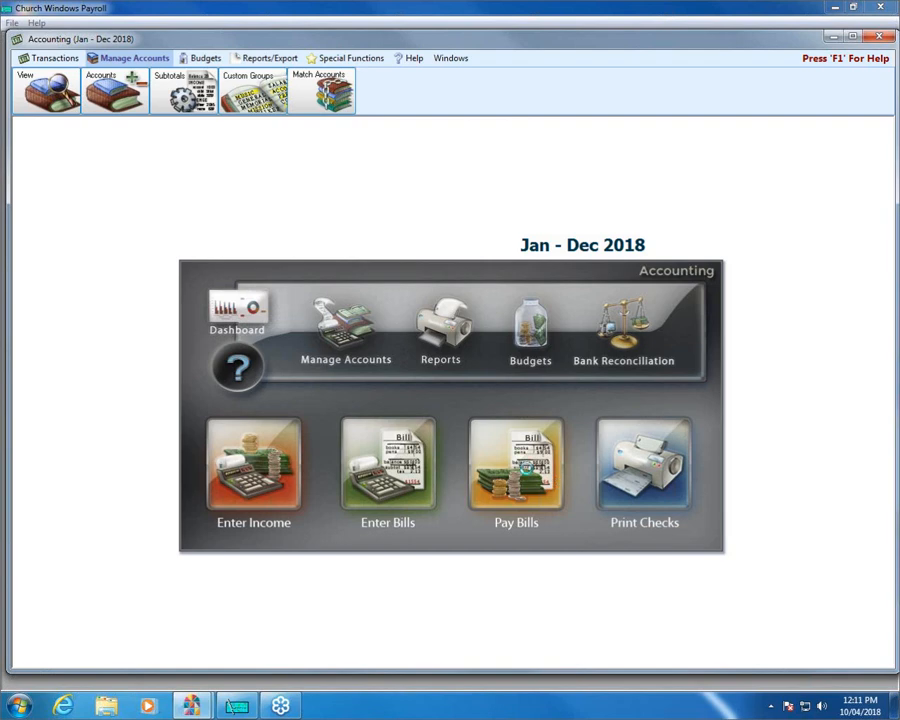
# Open Pay Bills and use Quick Pay to list the vendors with a balance.
pyautogui.click(524, 468)
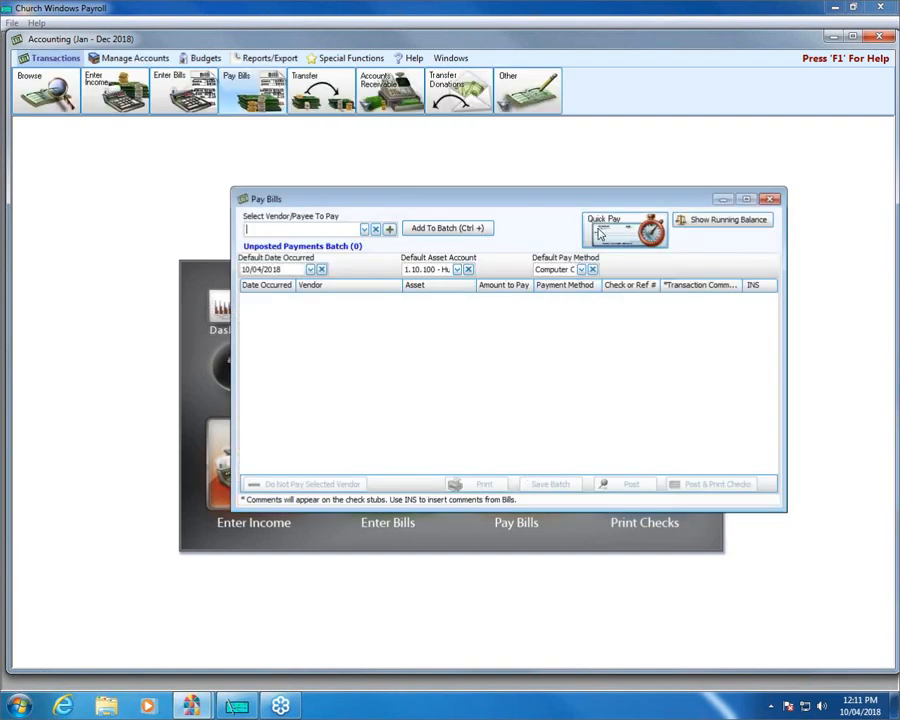
pyautogui.moveTo(569, 197); pyautogui.dragTo(483, 193)
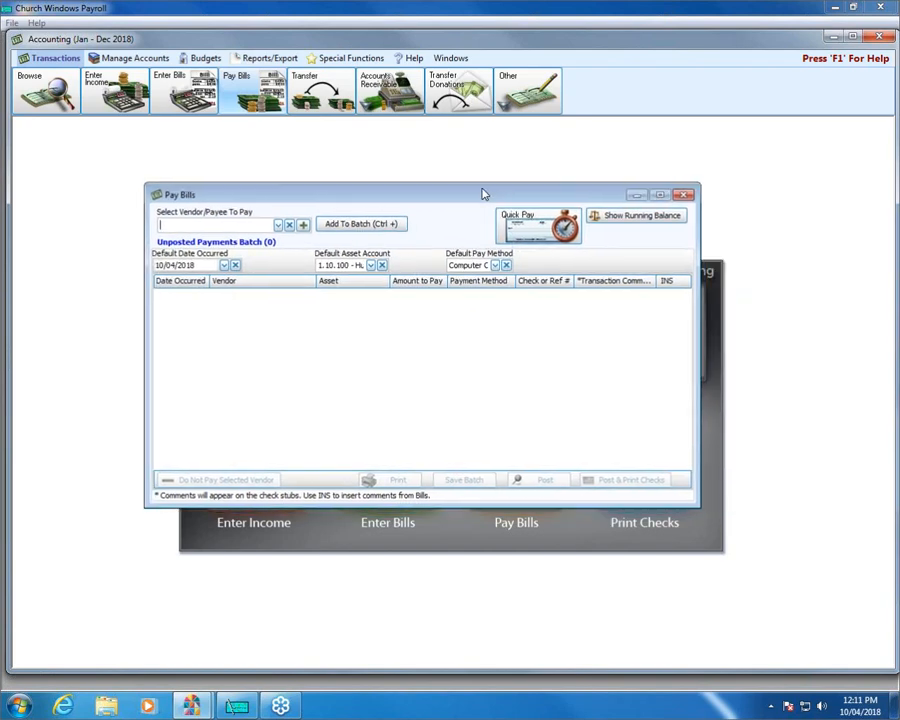
pyautogui.click(528, 228)
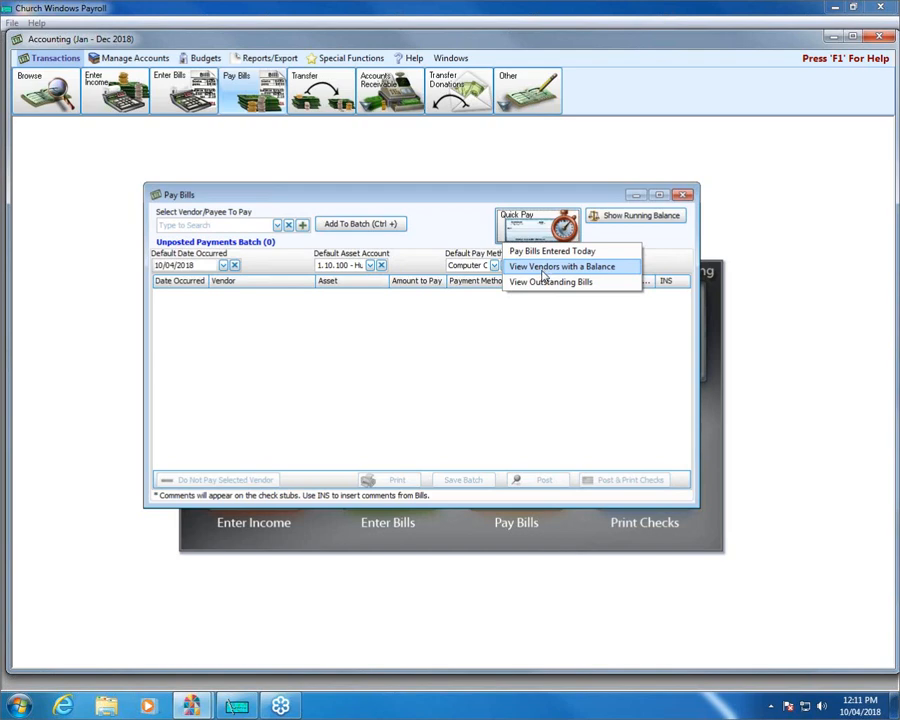
pyautogui.click(544, 267)
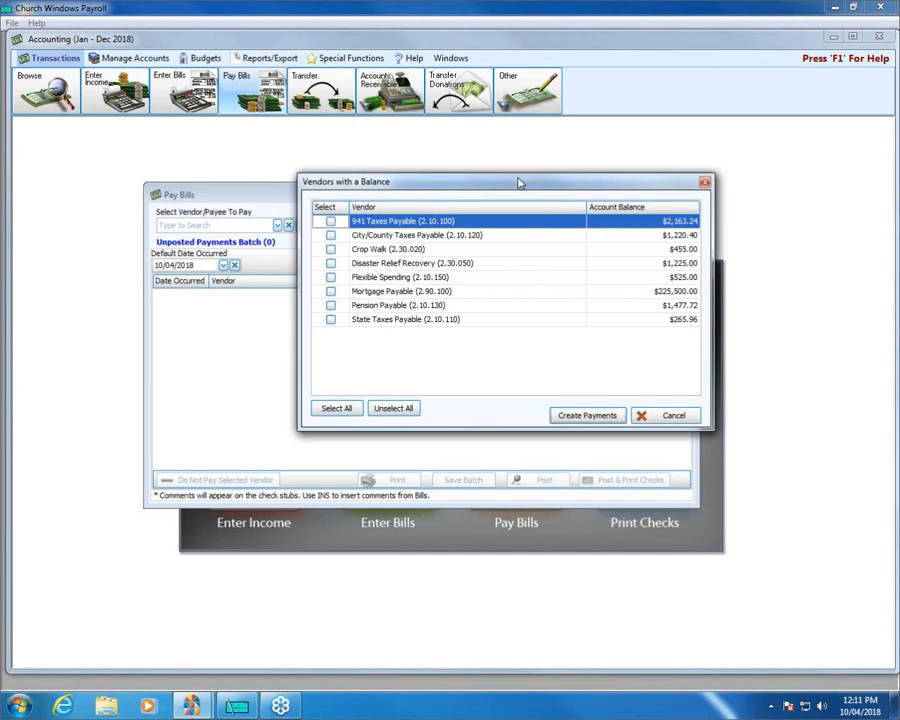
pyautogui.moveTo(518, 181); pyautogui.dragTo(482, 175)
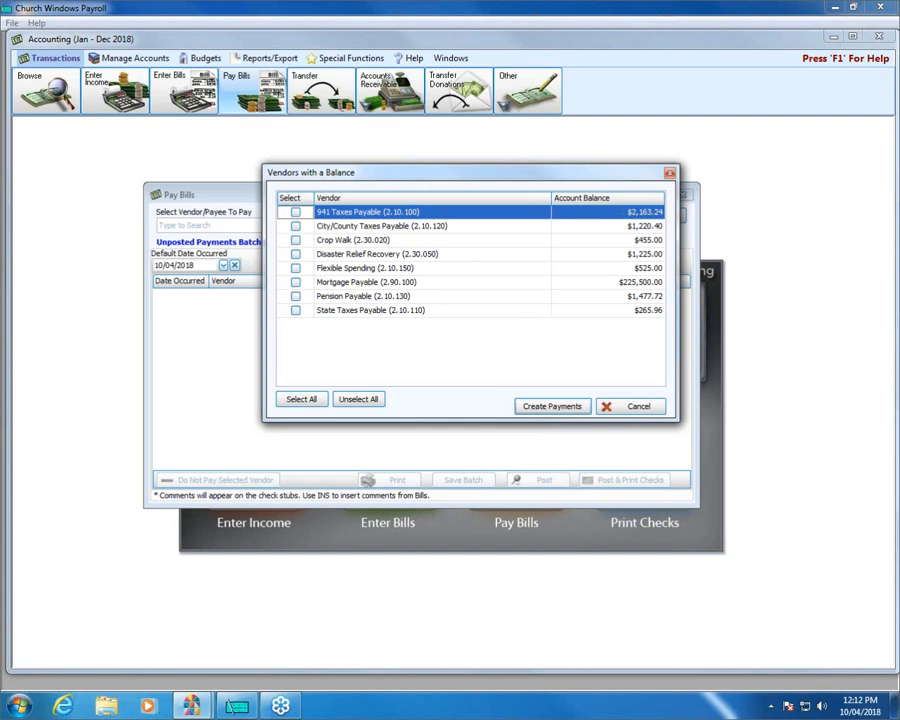
# Select the 941 Taxes Payable and State Taxes Payable vendors and create payments for them.
pyautogui.click(392, 310)
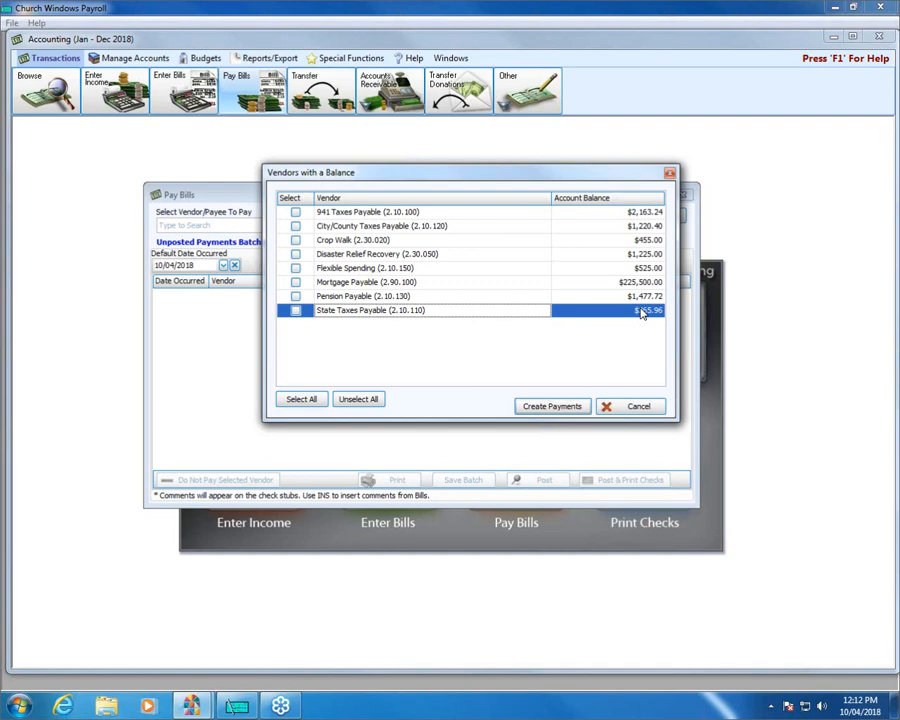
pyautogui.click(295, 212)
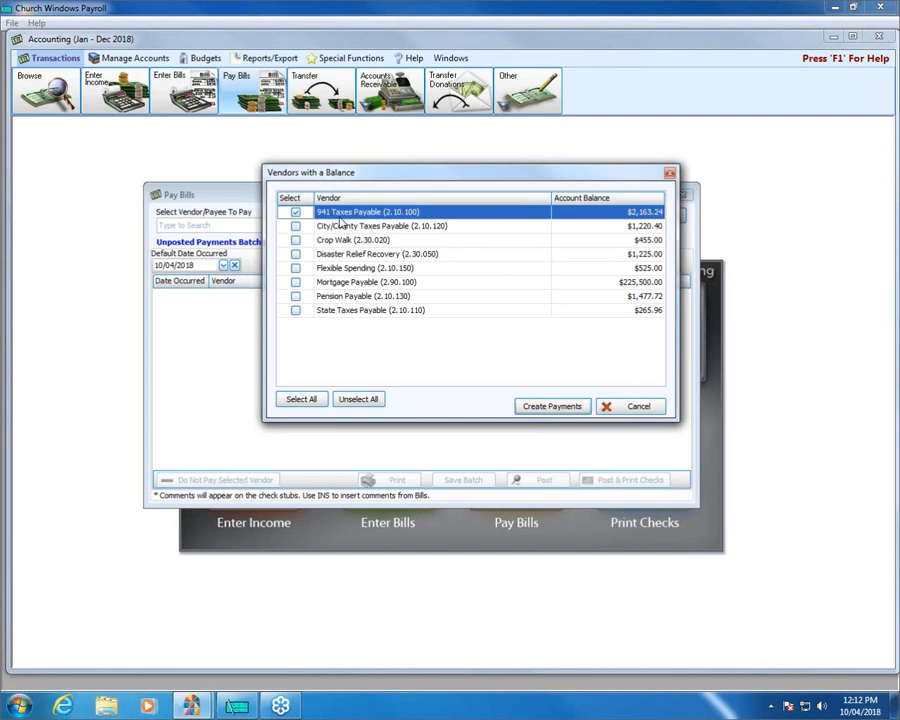
pyautogui.click(295, 312)
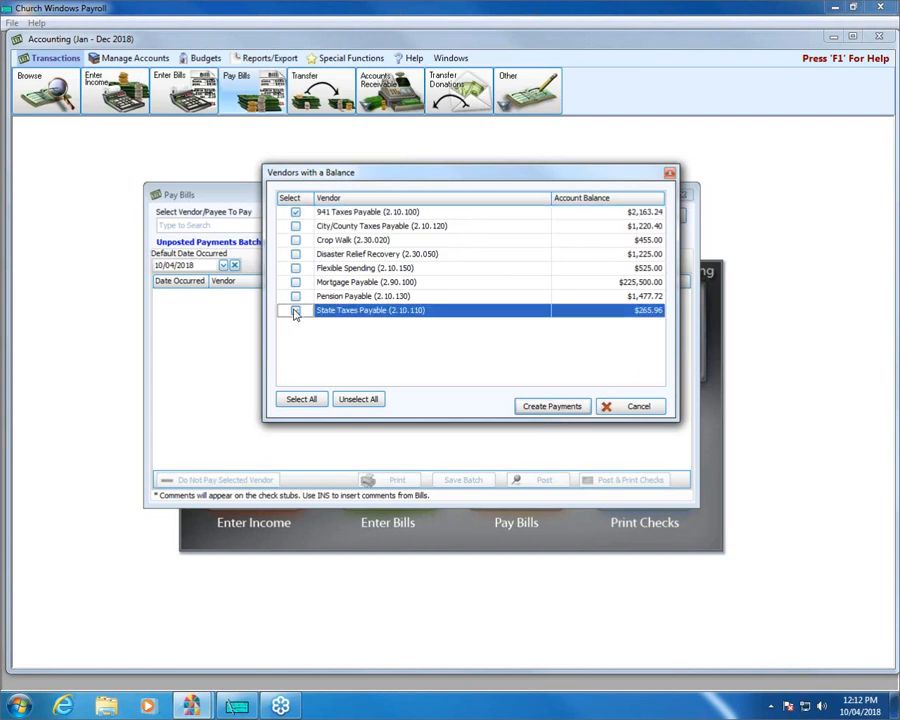
pyautogui.click(295, 311)
pyautogui.click(556, 407)
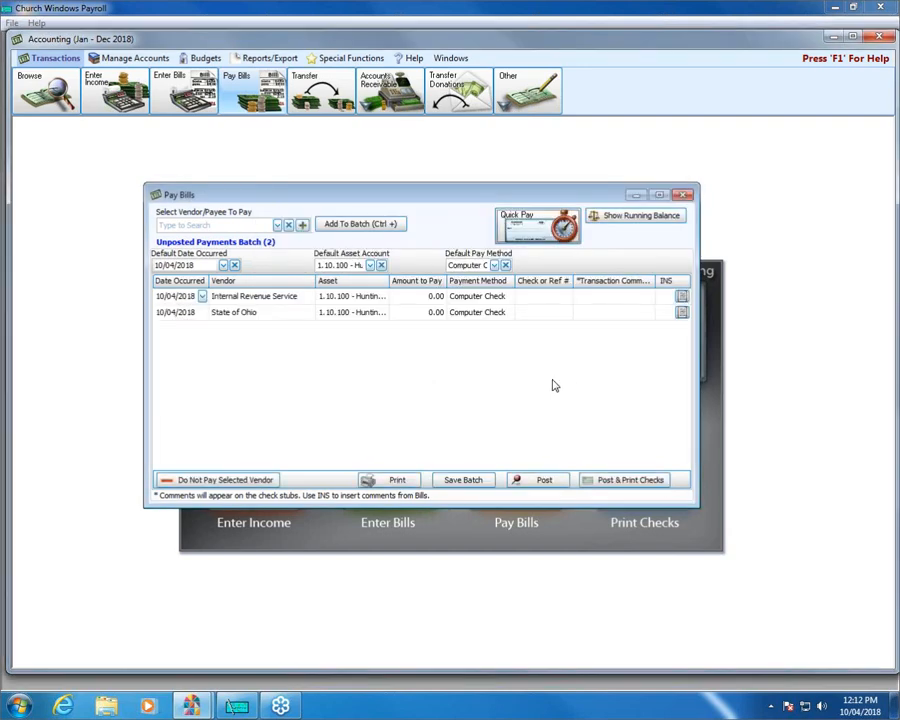
# Set the amount to pay for the Internal Revenue Service to 2,163.24.
pyautogui.click(416, 300)
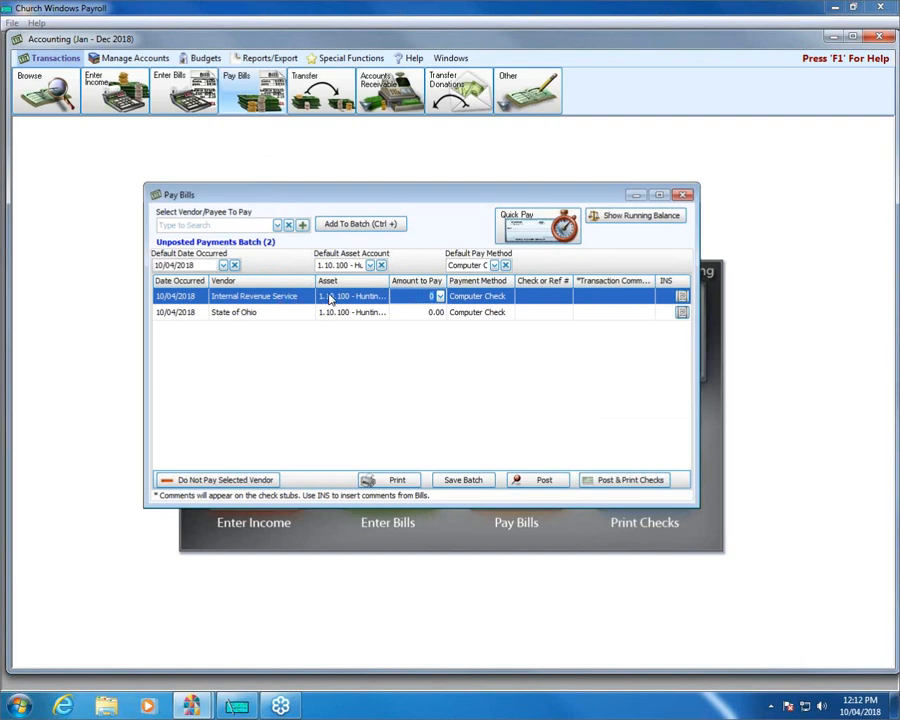
pyautogui.write('3')
pyautogui.write('2163.')
pyautogui.write('24')
# Recheck the State Taxes Payable balance in the Vendors with a Balance list and set the State of Ohio payment to 265.96.
pyautogui.click(545, 228)
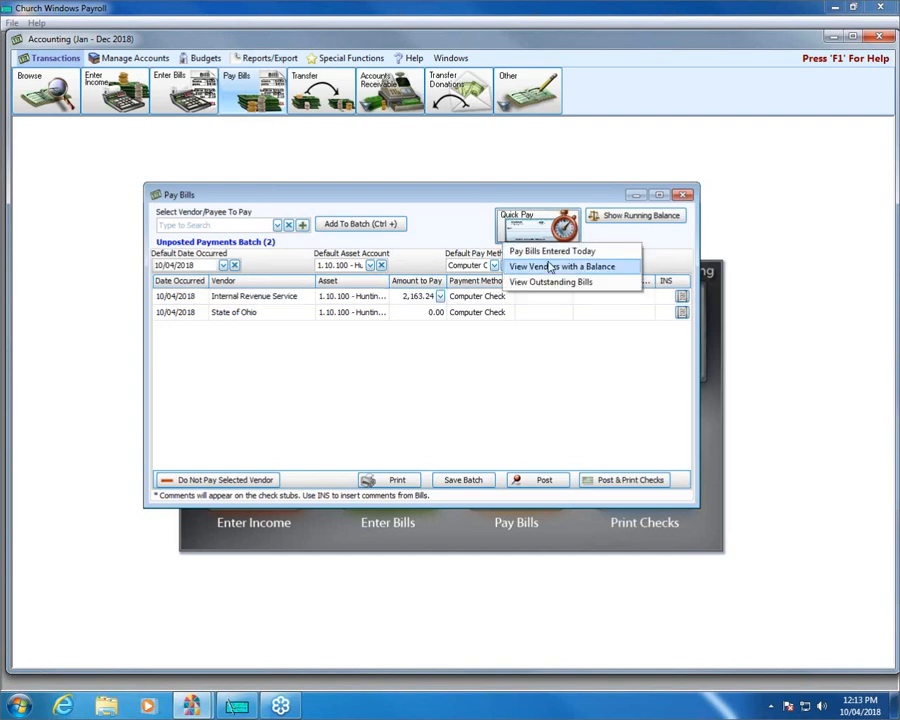
pyautogui.click(540, 266)
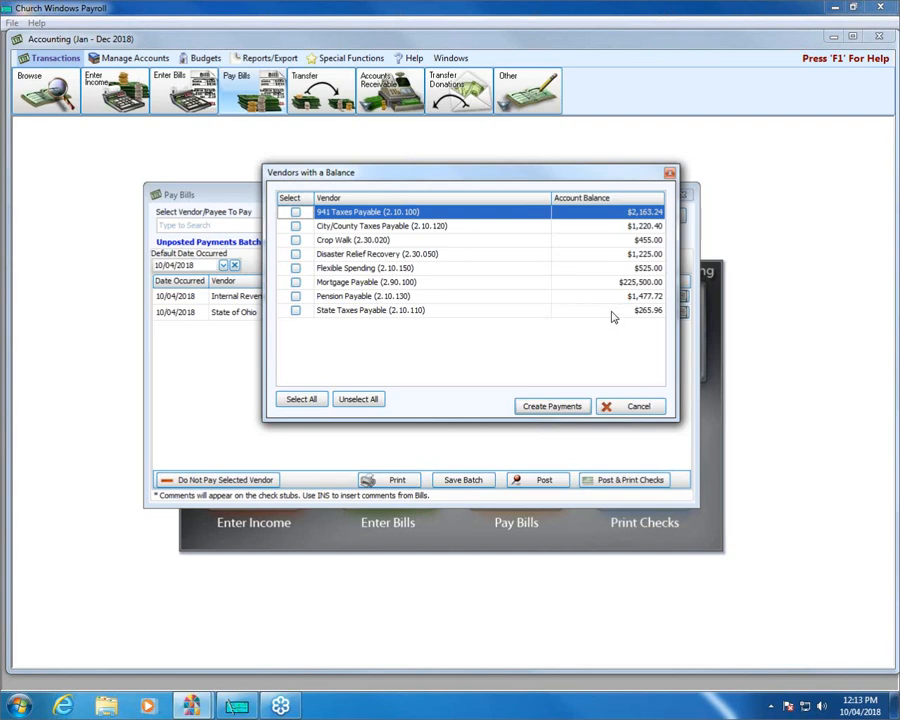
pyautogui.click(635, 411)
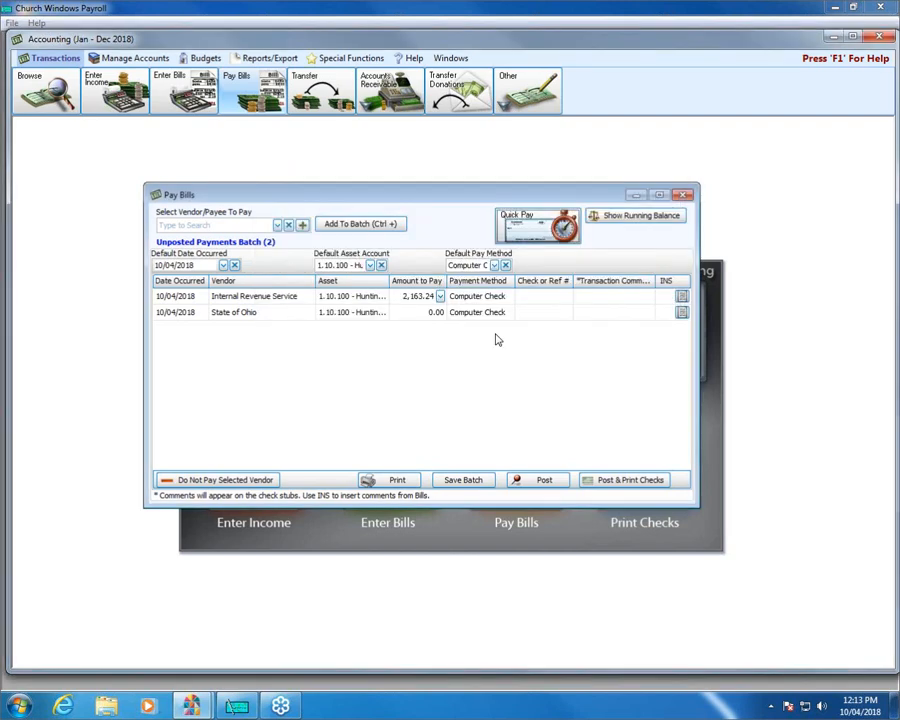
pyautogui.click(432, 312)
pyautogui.write('265.96')
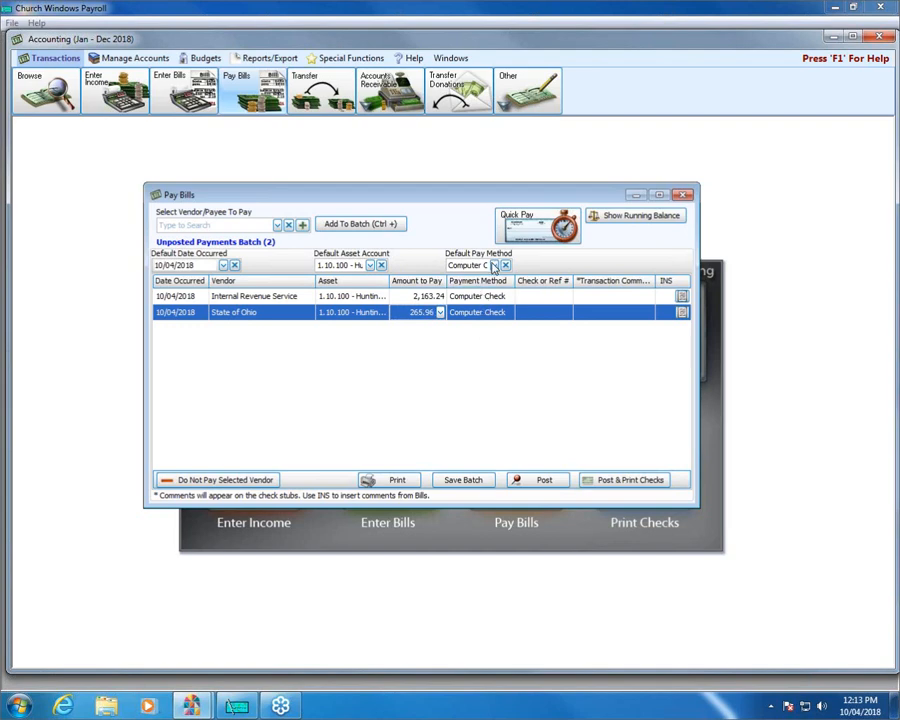
# Change the payment method of both the Internal Revenue Service and State of Ohio payments to EFT.
pyautogui.click(495, 296)
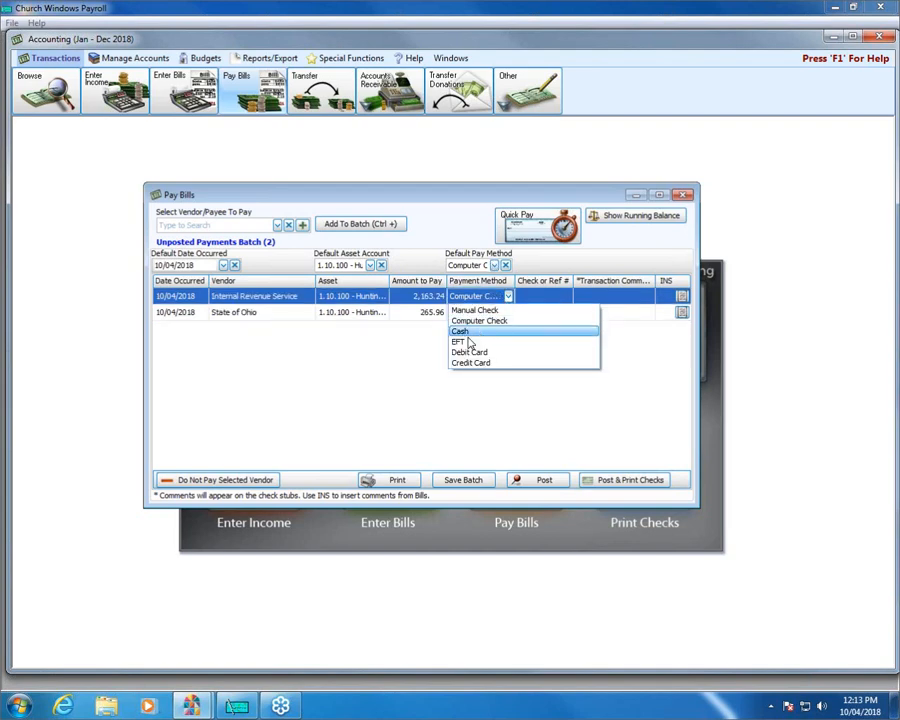
pyautogui.click(505, 342)
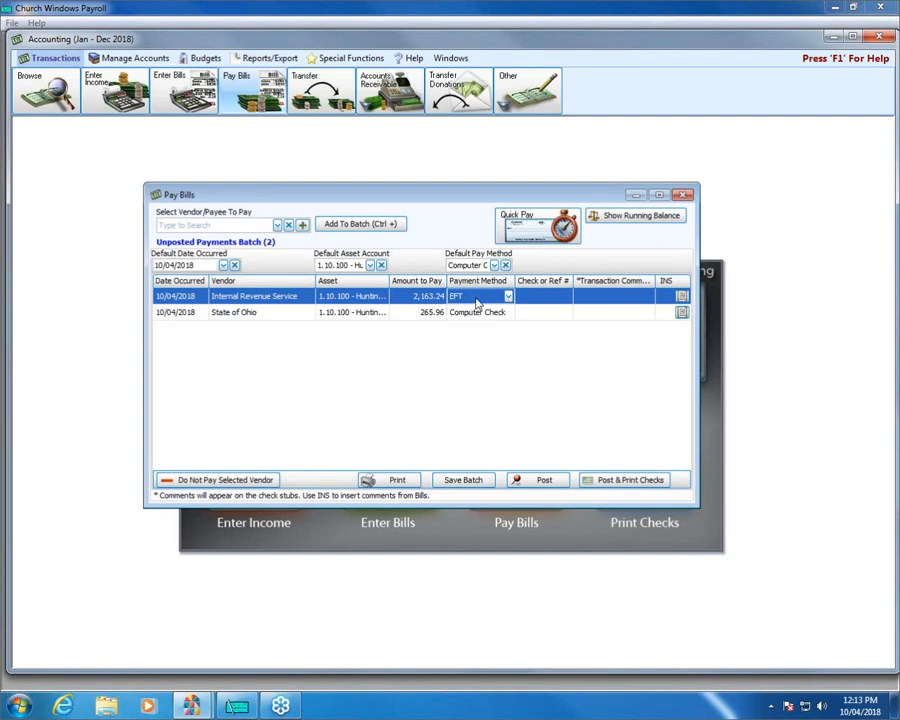
pyautogui.click(476, 313)
pyautogui.click(476, 313)
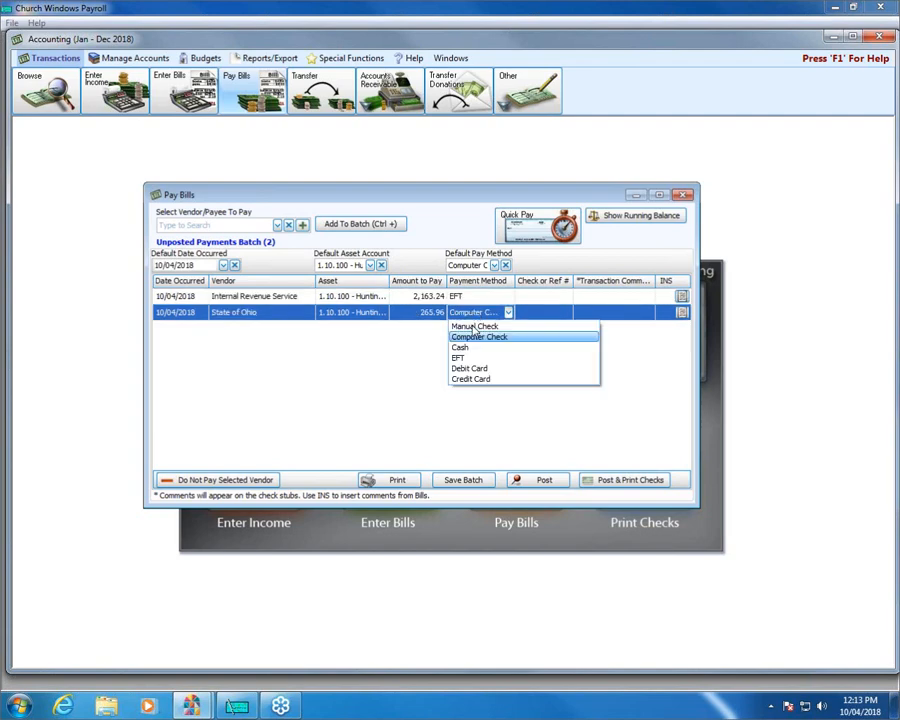
pyautogui.click(457, 358)
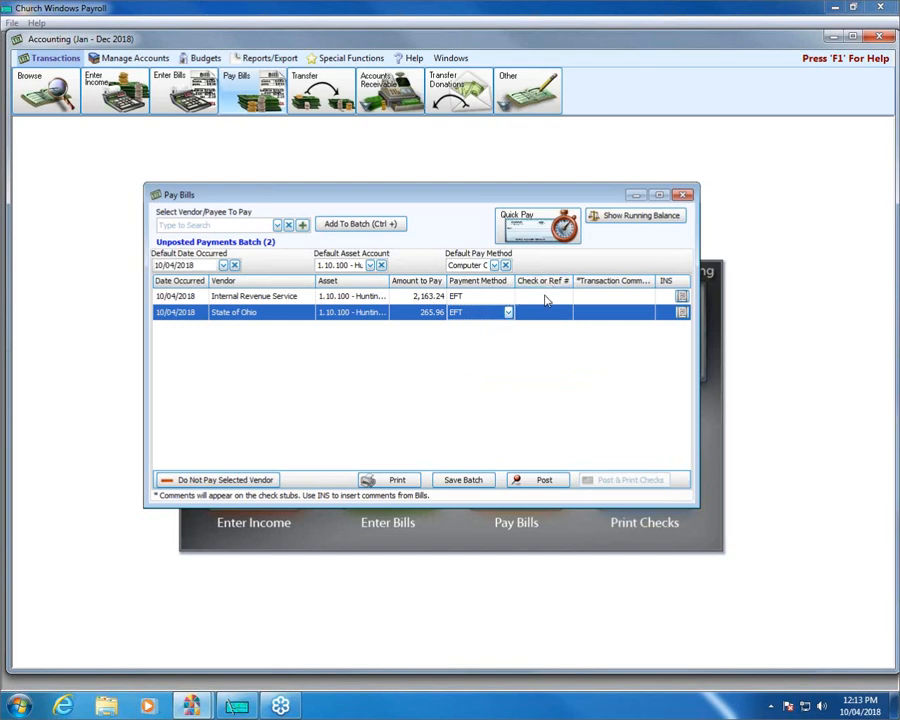
# Post the batch of tax payments without printing and close Pay Bills.
pyautogui.click(543, 480)
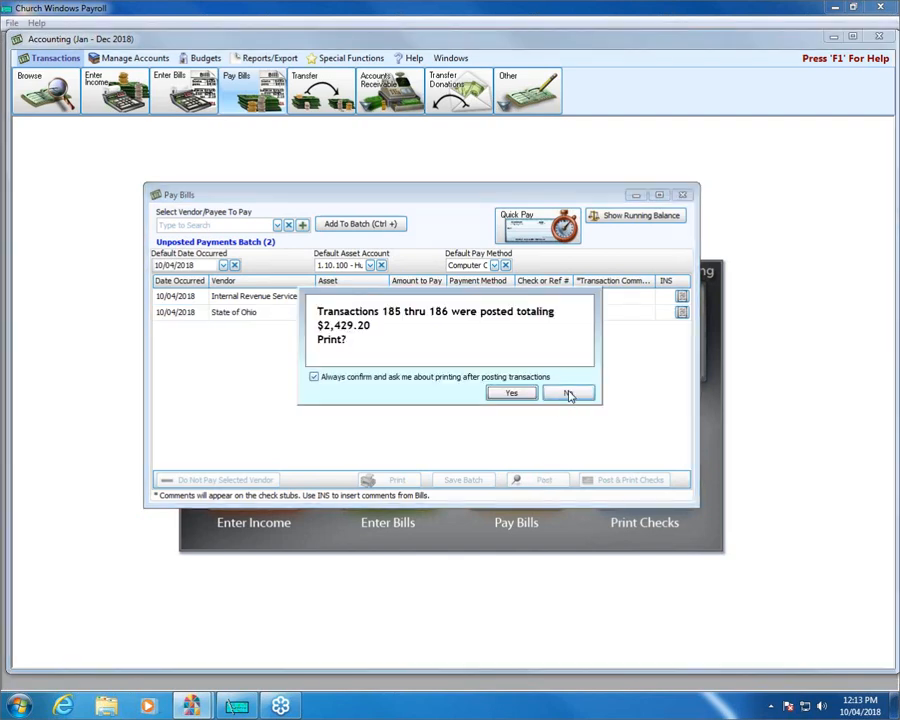
pyautogui.click(568, 394)
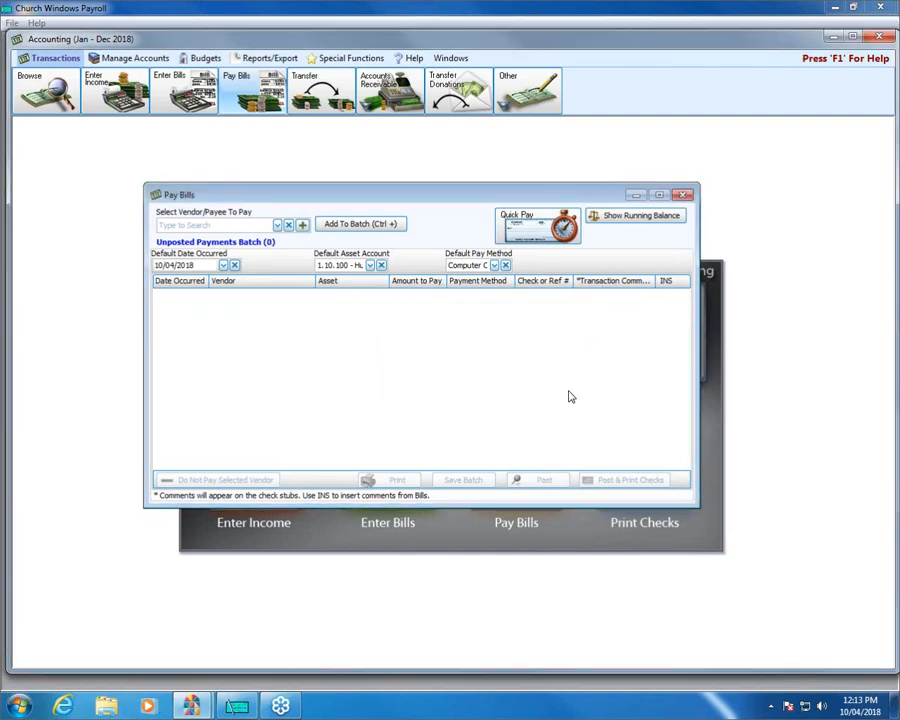
pyautogui.click(683, 196)
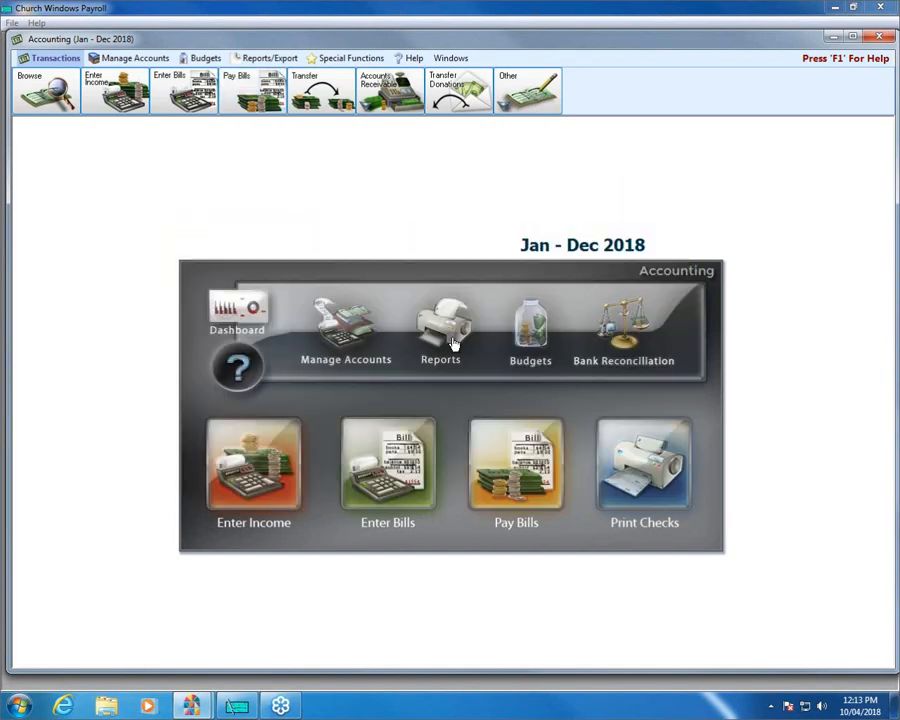
# Open the Chart of Accounts, view the monthly balances of 941 Taxes Payable, and widen the window.
pyautogui.click(343, 345)
pyautogui.click(350, 362)
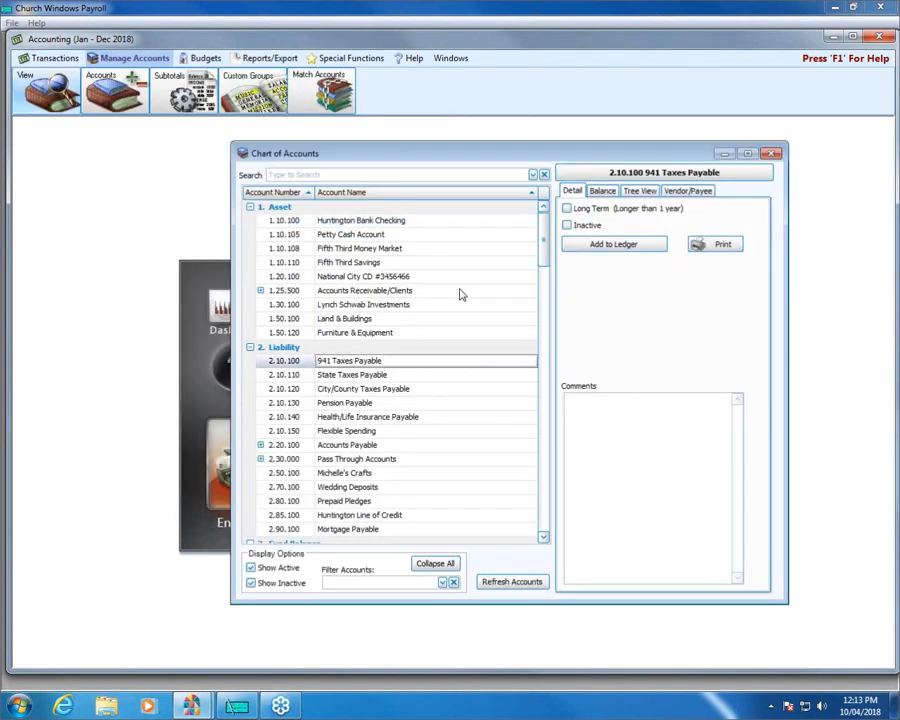
pyautogui.click(604, 191)
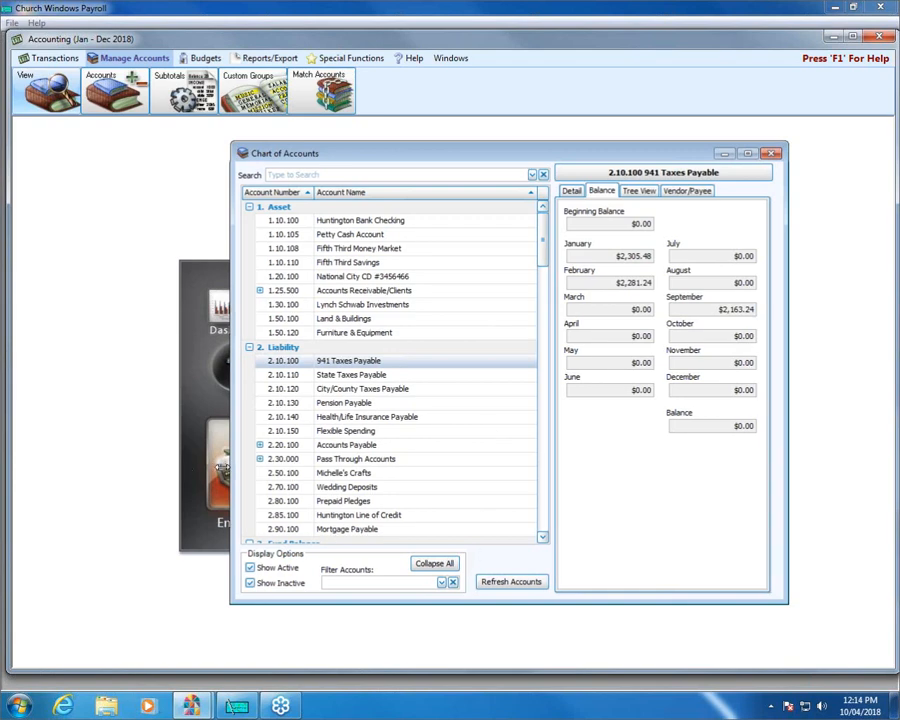
pyautogui.moveTo(231, 469); pyautogui.dragTo(176, 469)
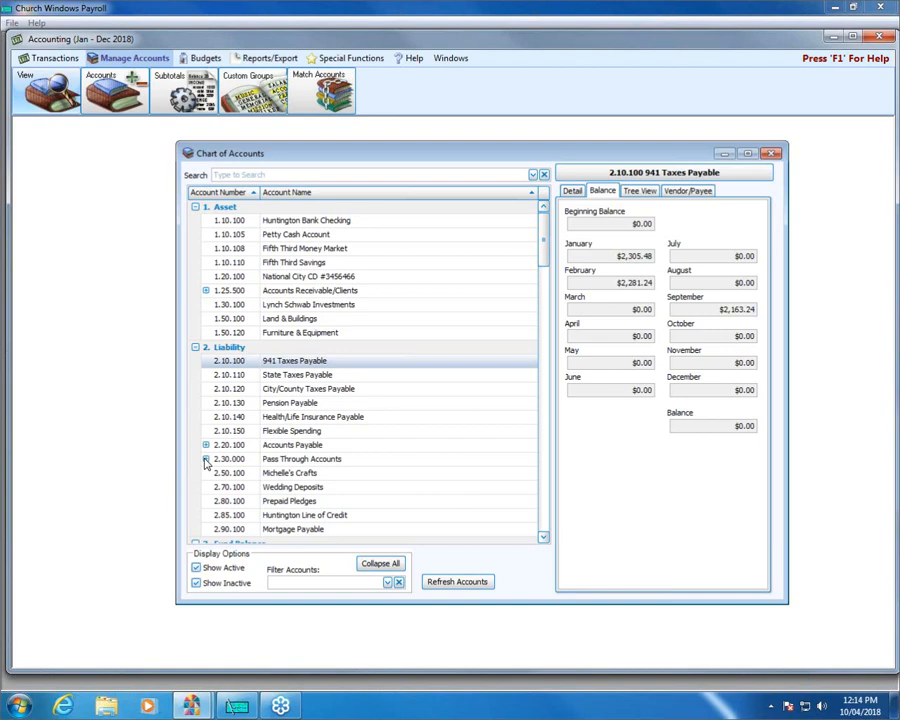
# Expand Pass Through Accounts, view the balances of the Crop Walk account, and close the Chart of Accounts.
pyautogui.click(205, 459)
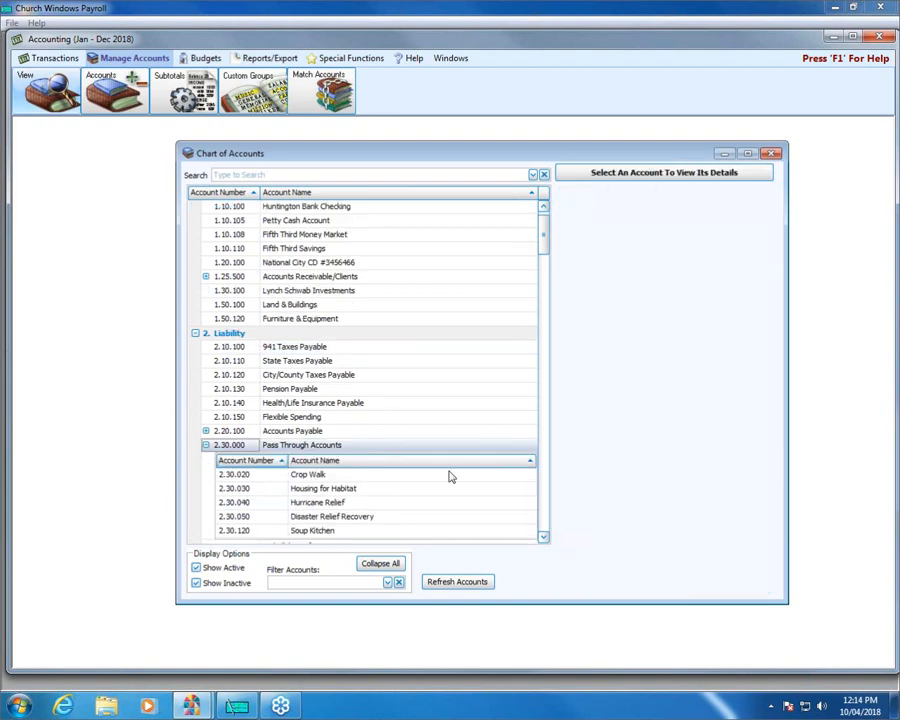
pyautogui.click(543, 537)
pyautogui.click(543, 537)
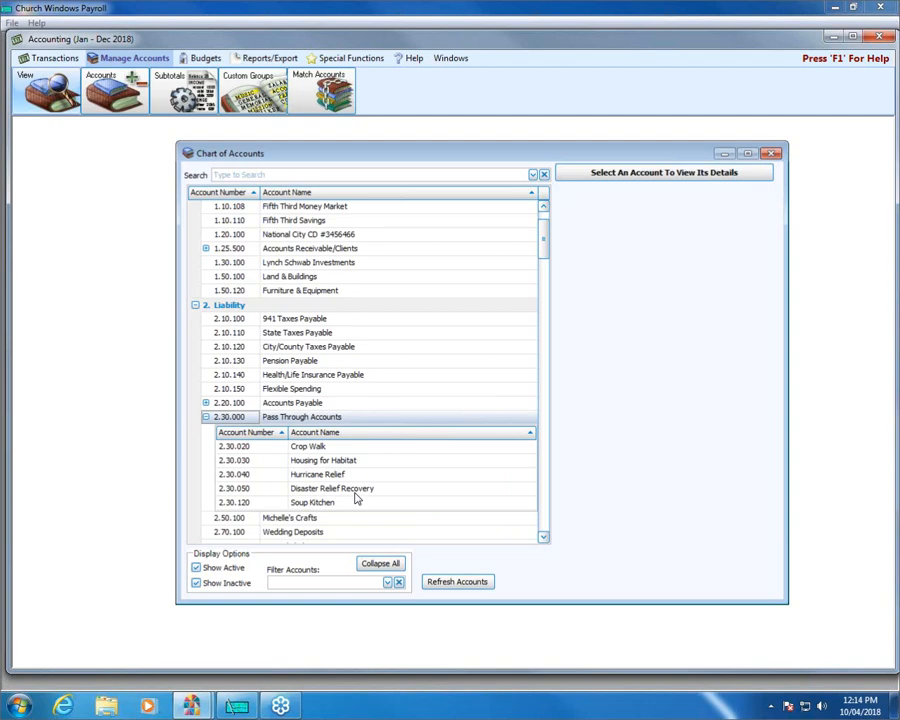
pyautogui.click(292, 446)
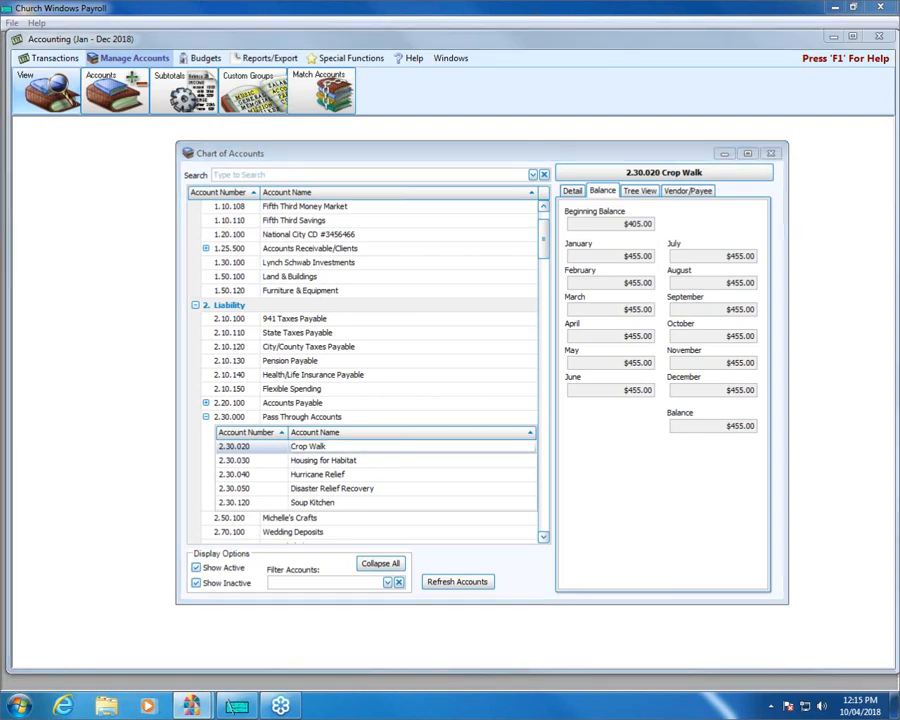
pyautogui.moveTo(689, 338); pyautogui.dragTo(779, 338)
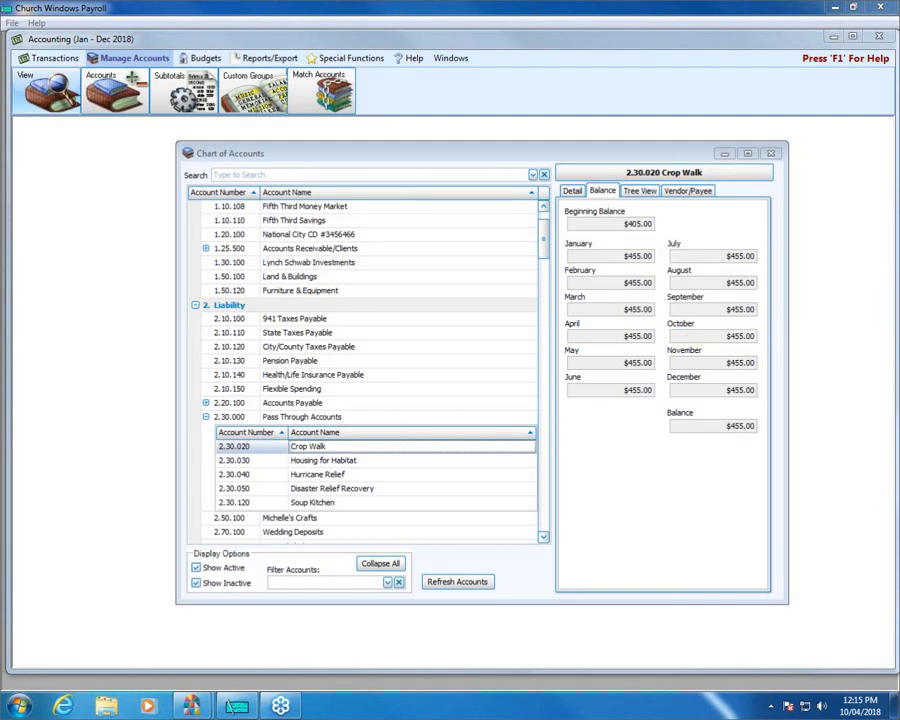
pyautogui.click(771, 153)
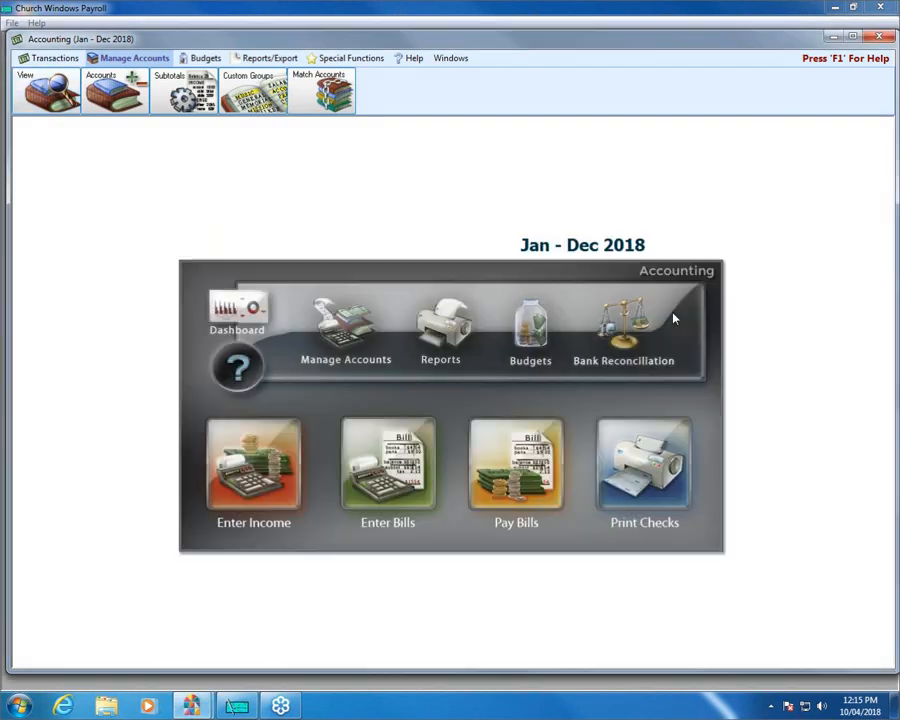
# Add Crop Walk to a new payment batch in Pay Bills and set its amount to pay to 455.00.
pyautogui.click(516, 493)
pyautogui.click(526, 240)
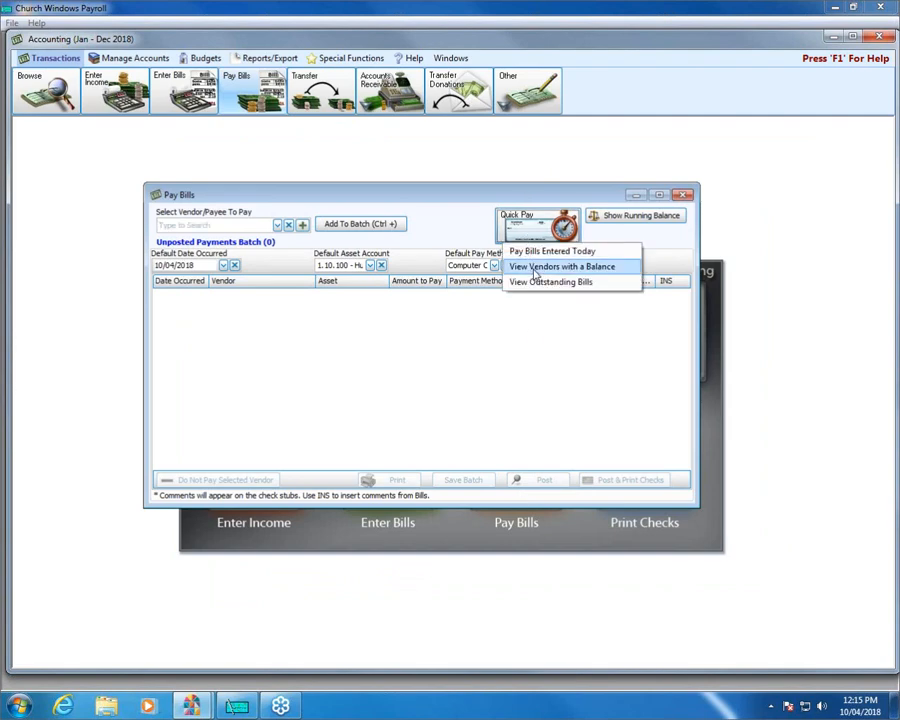
pyautogui.click(258, 227)
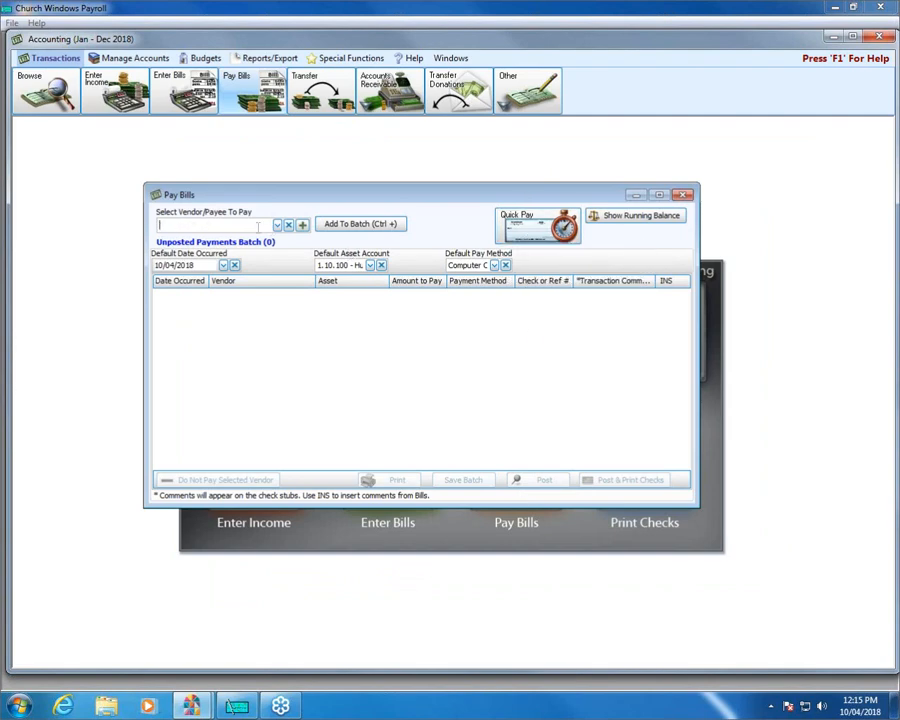
pyautogui.write('crop')
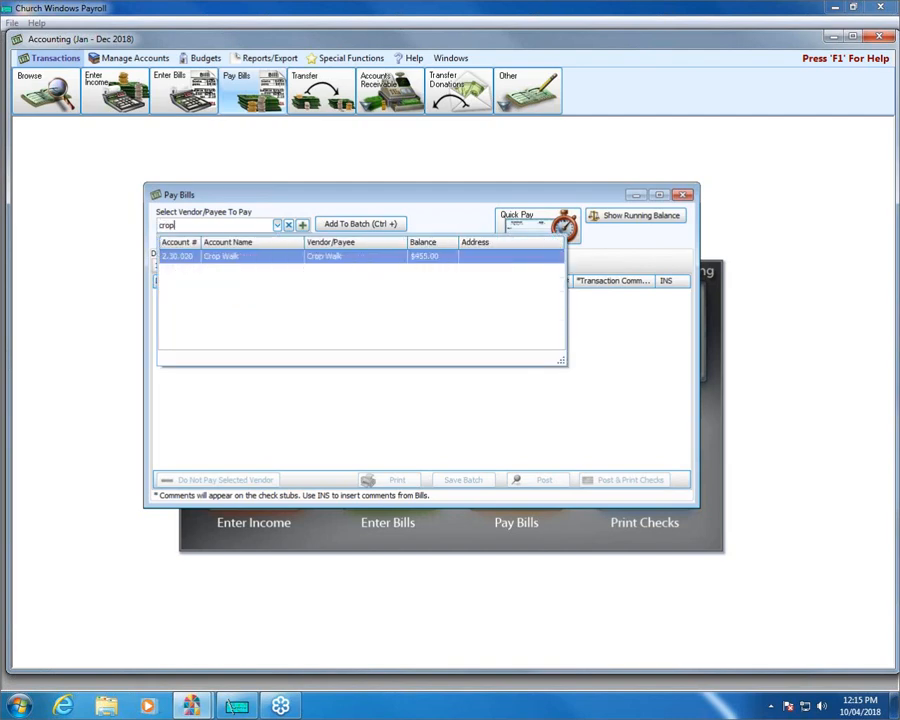
pyautogui.click(423, 258)
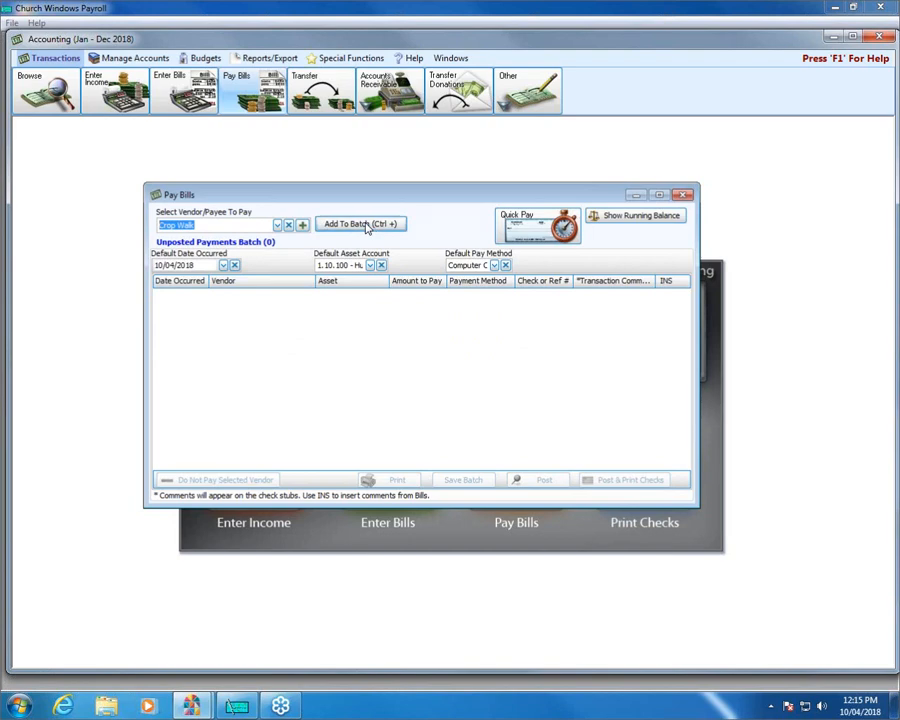
pyautogui.click(365, 225)
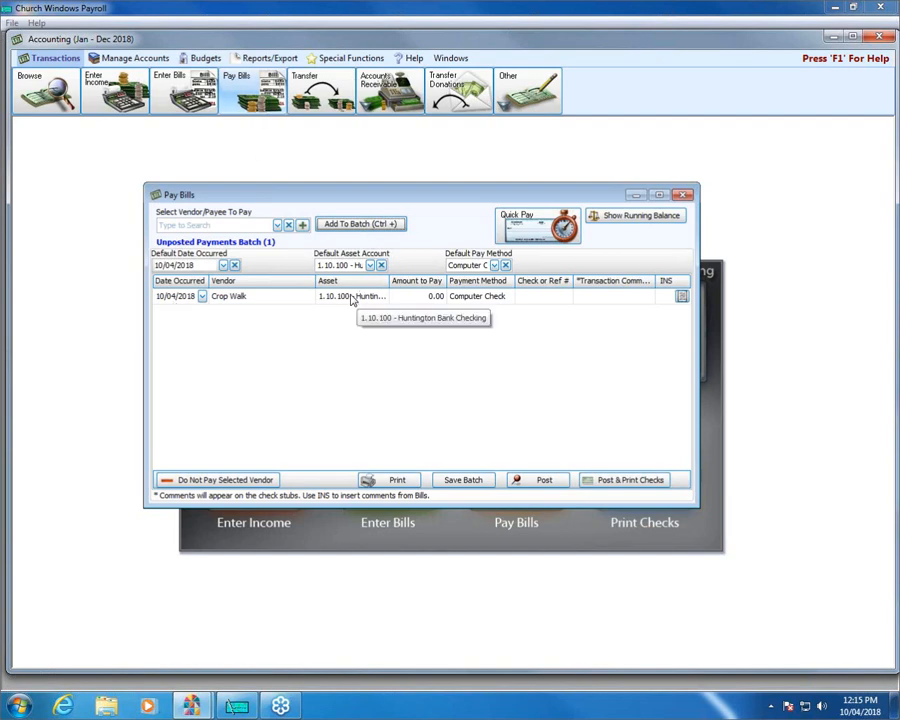
pyautogui.click(421, 296)
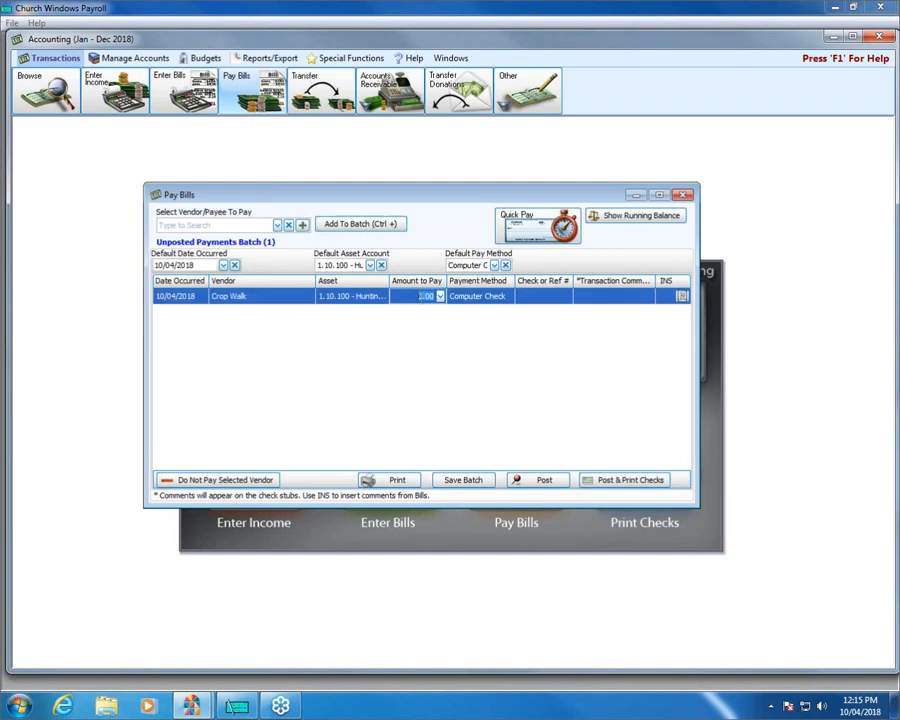
pyautogui.write('455.00')
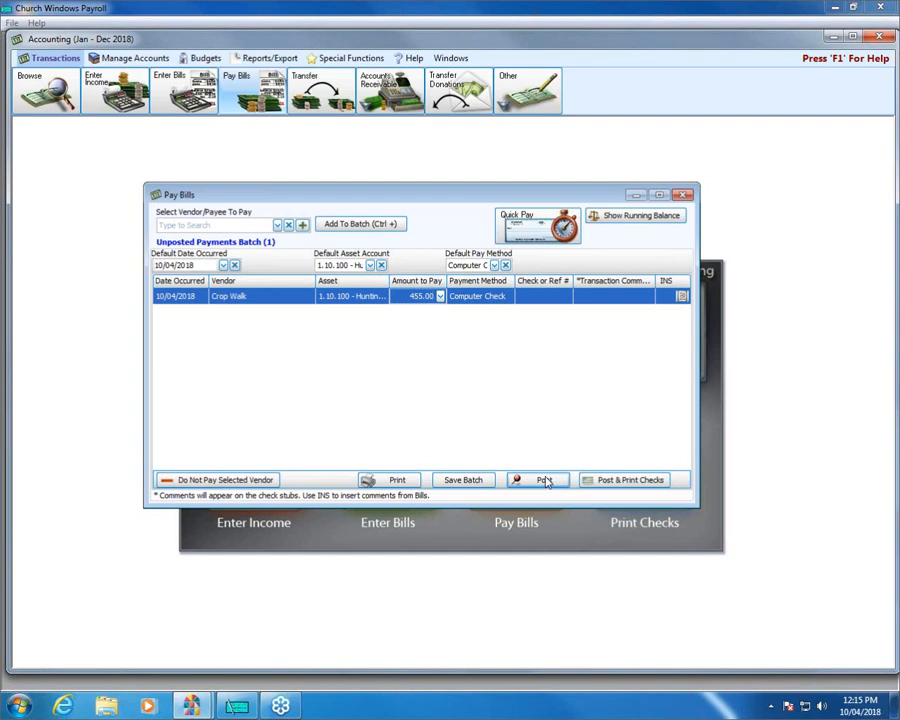
# View the Quick Pay list of vendors with a balance and close it without creating payments.
pyautogui.click(520, 238)
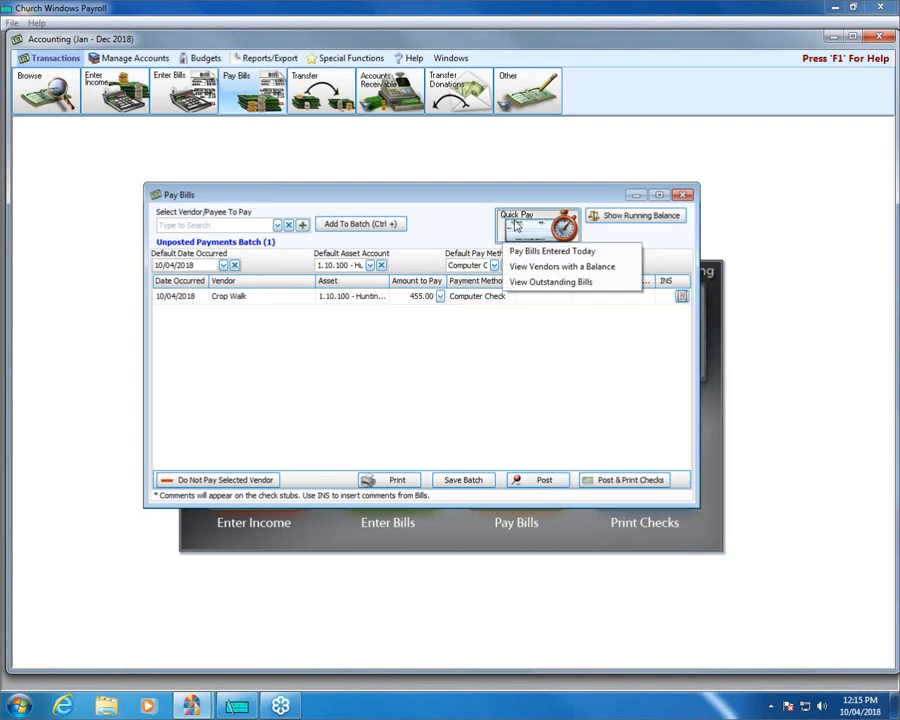
pyautogui.click(540, 266)
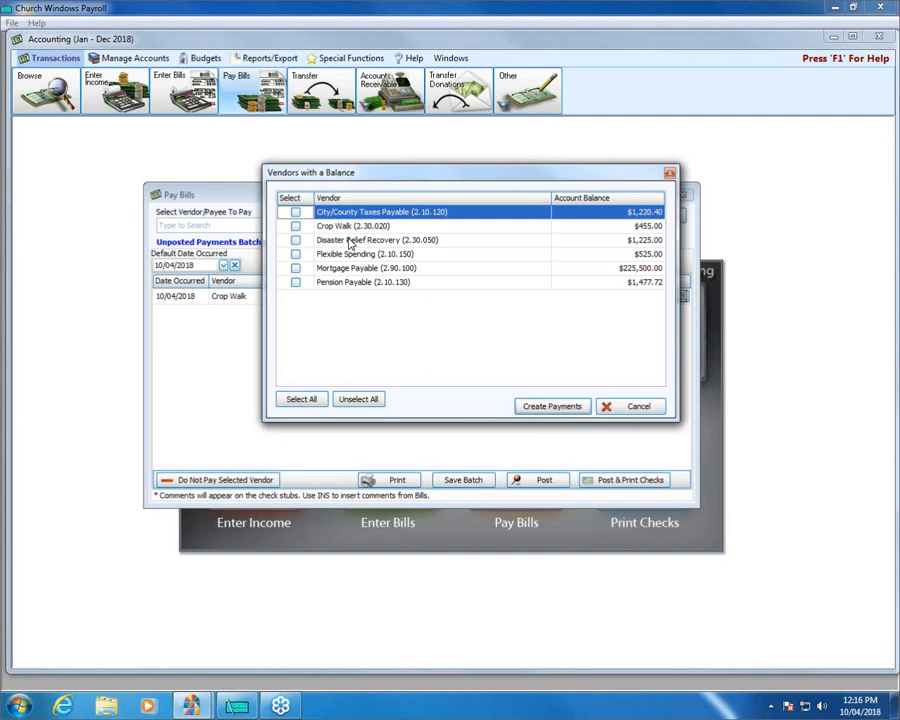
pyautogui.click(631, 410)
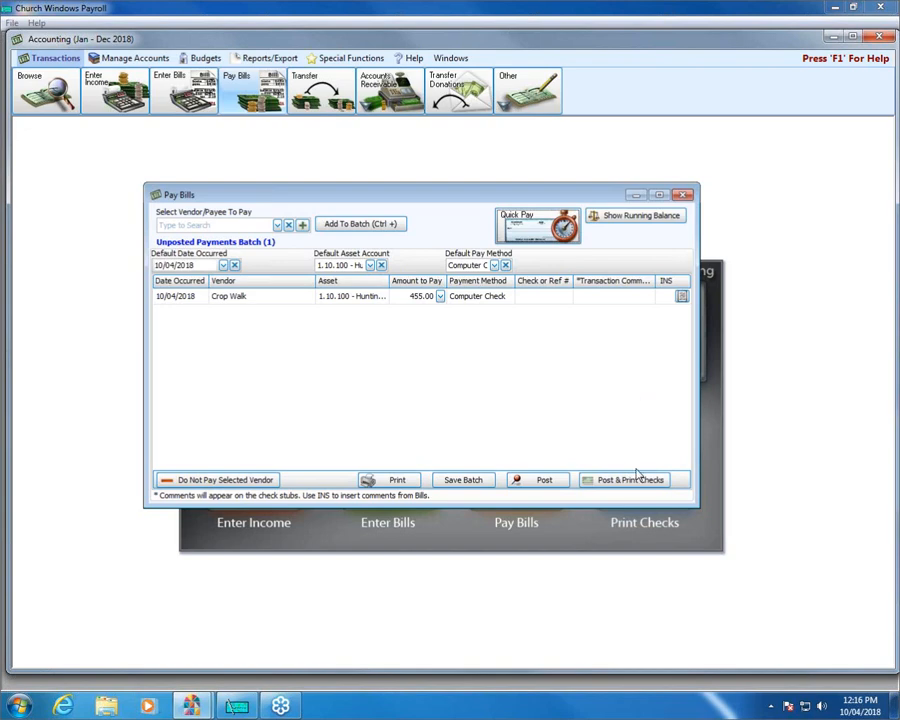
# Post the Crop Walk payment without printing and close Pay Bills.
pyautogui.click(543, 480)
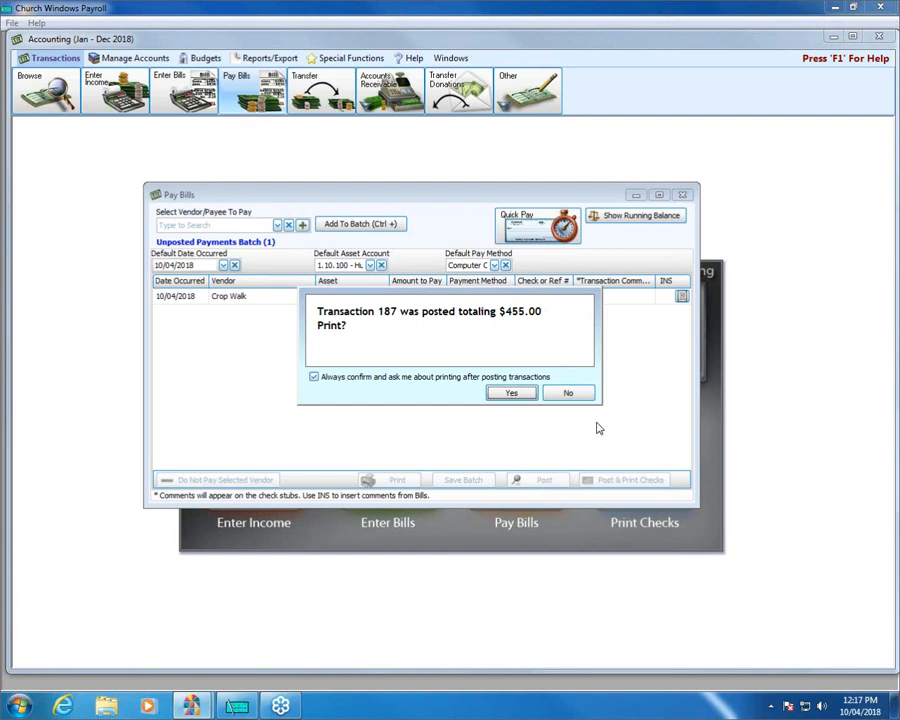
pyautogui.click(567, 393)
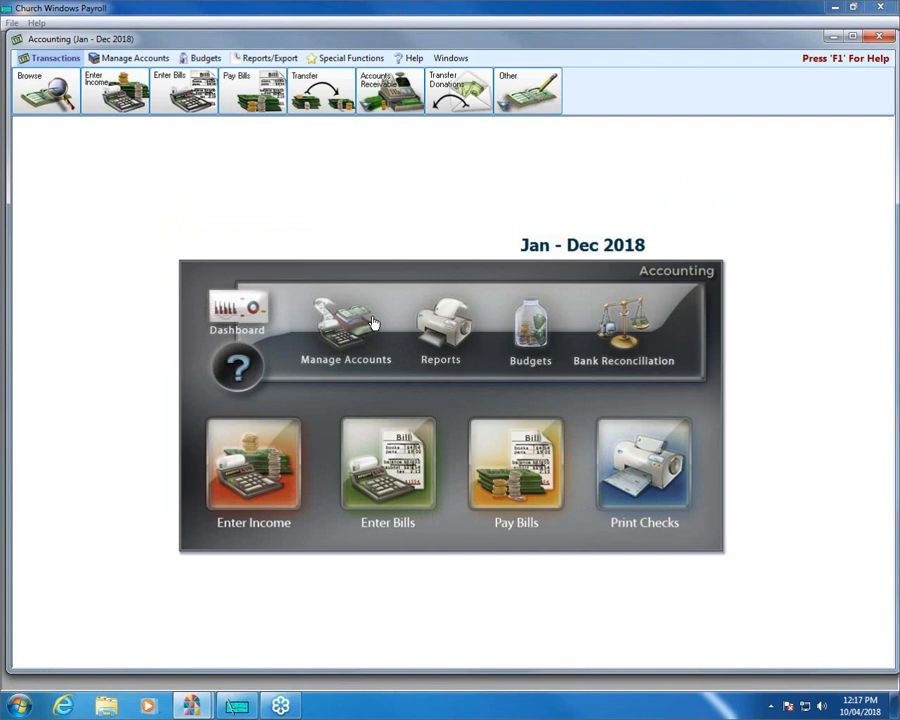
# View the vendor details of 941 Taxes Payable in the Chart of Accounts and close the window.
pyautogui.click(372, 322)
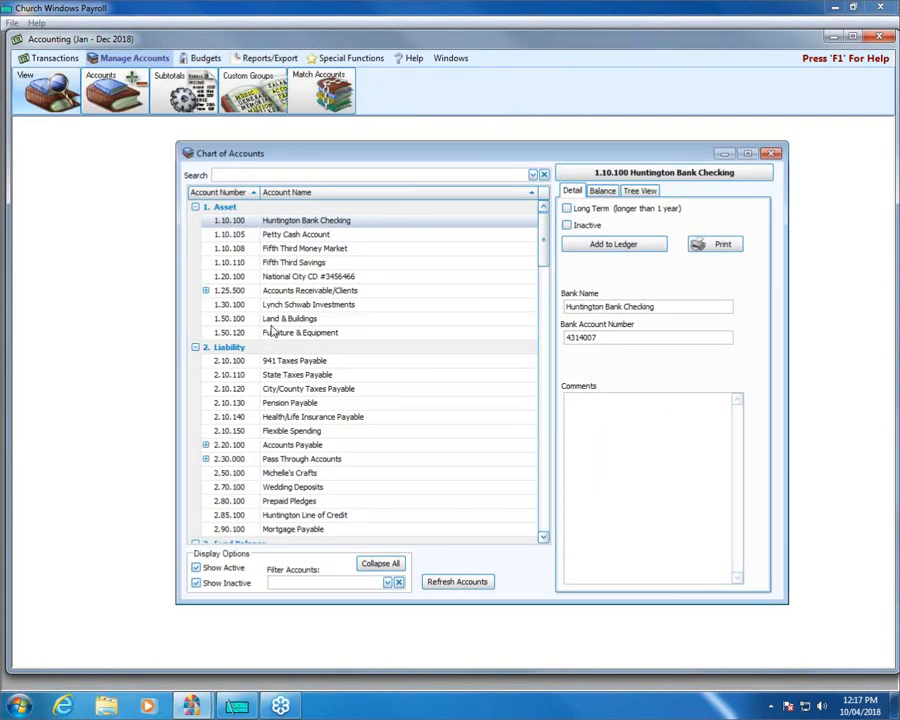
pyautogui.click(290, 362)
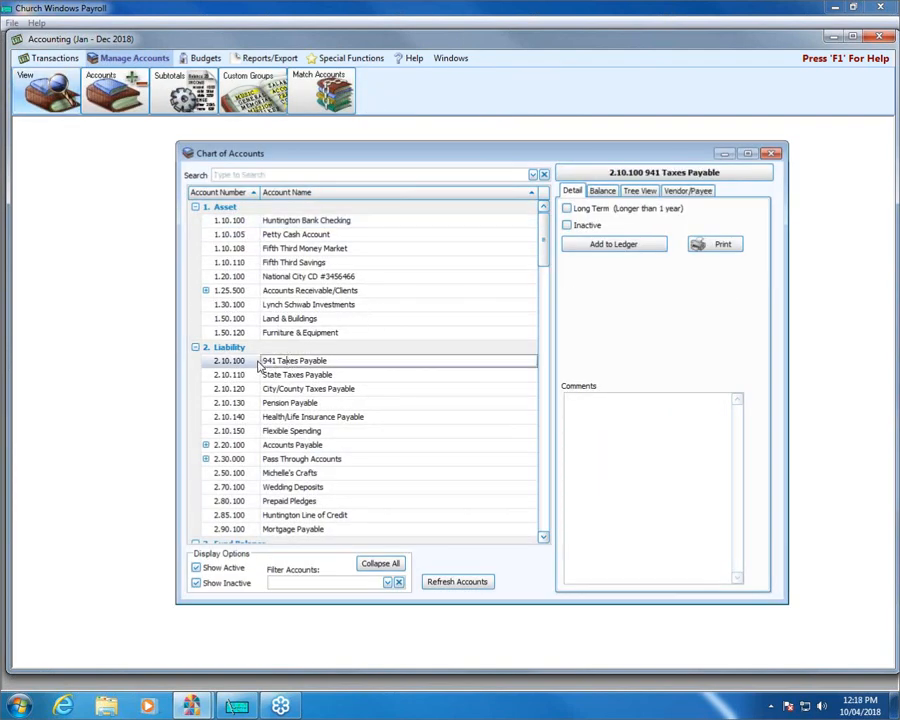
pyautogui.click(683, 192)
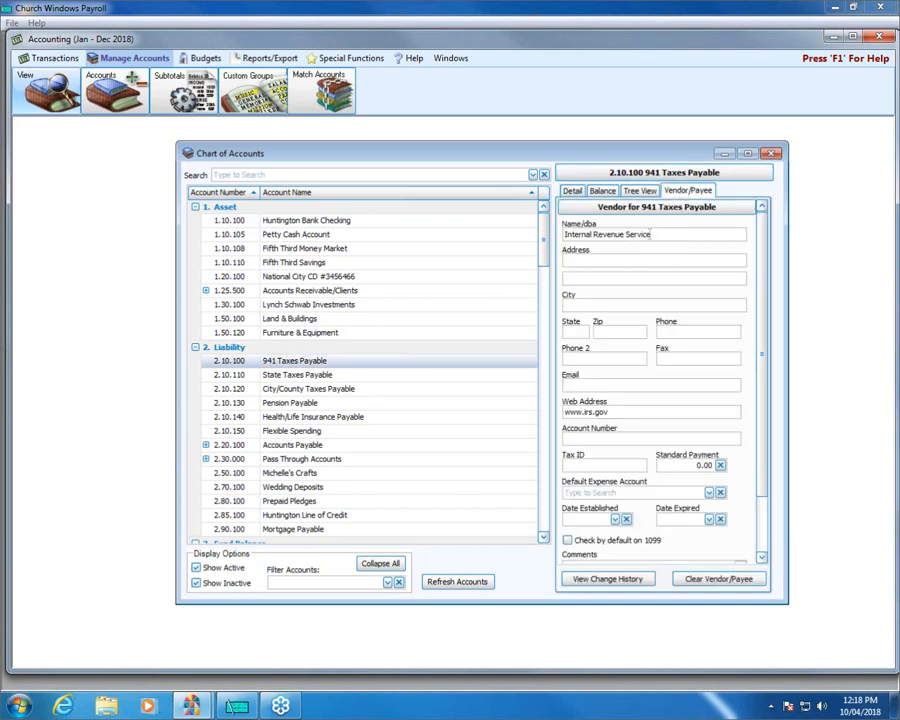
pyautogui.moveTo(651, 234); pyautogui.dragTo(525, 240)
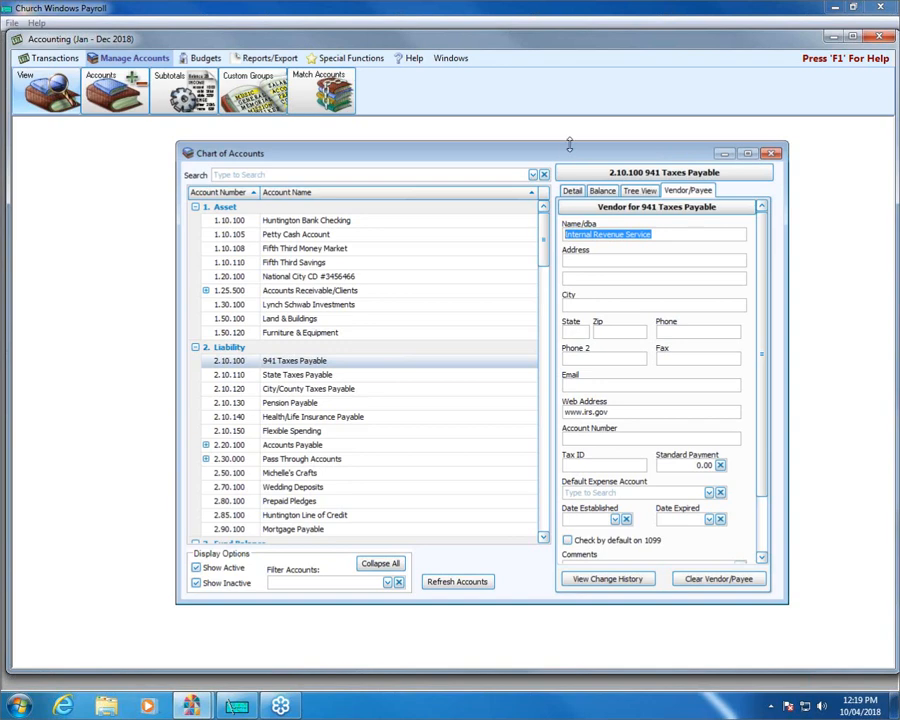
pyautogui.click(771, 153)
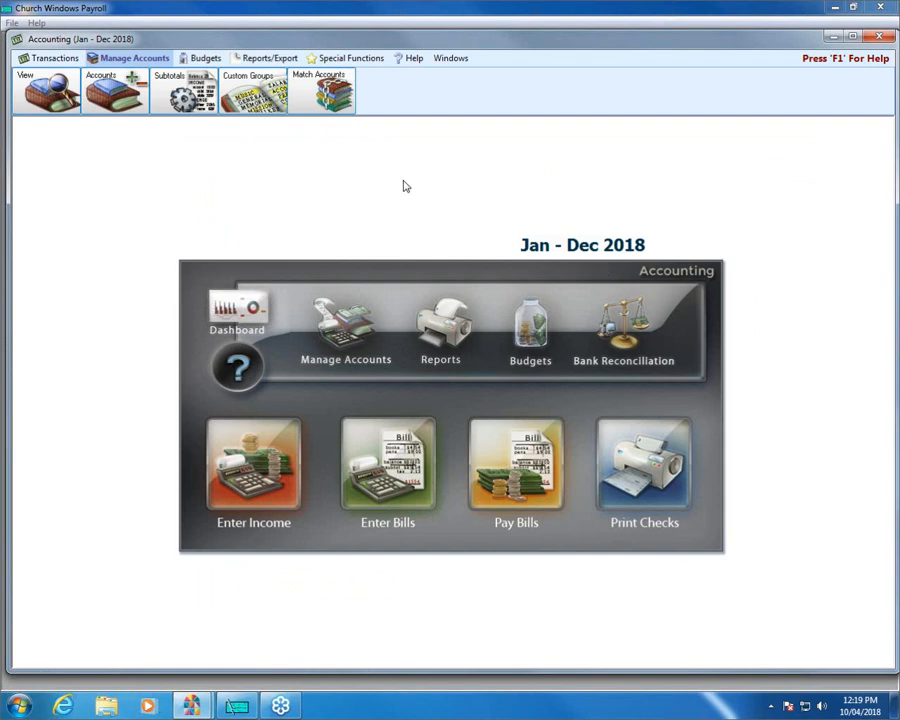
# Examine the default account links in Transfer Donations, including the credit account choices for the Crop Walk giving account, and close the window.
pyautogui.click(62, 60)
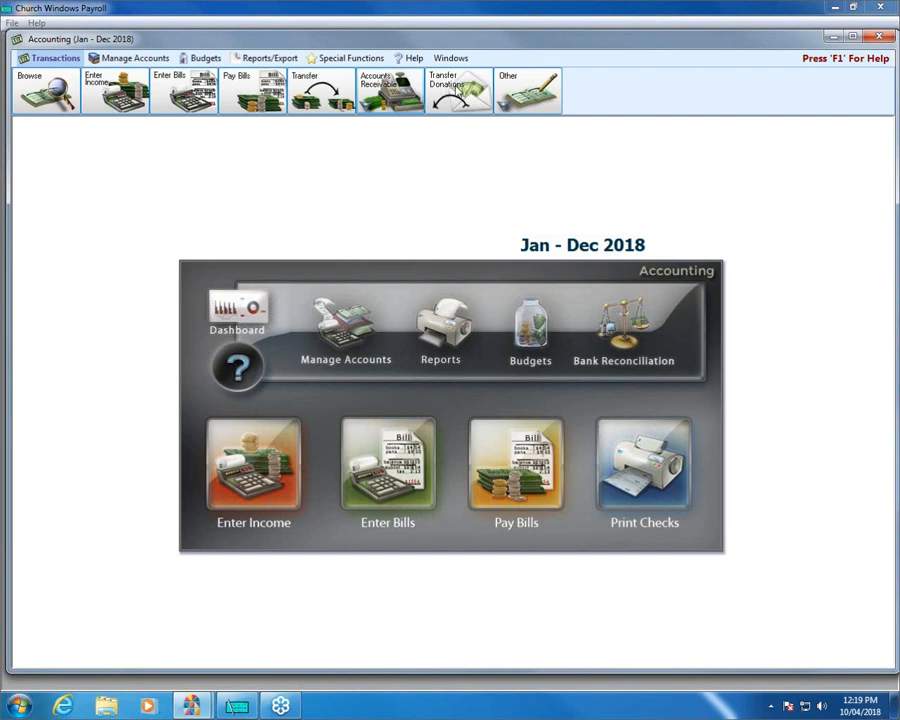
pyautogui.click(455, 87)
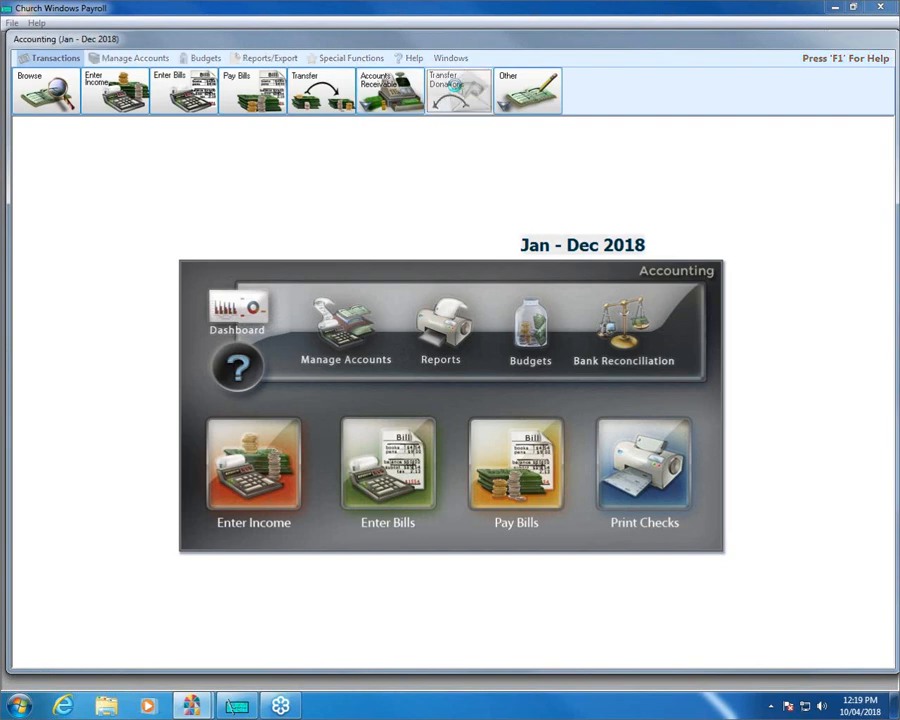
pyautogui.click(303, 304)
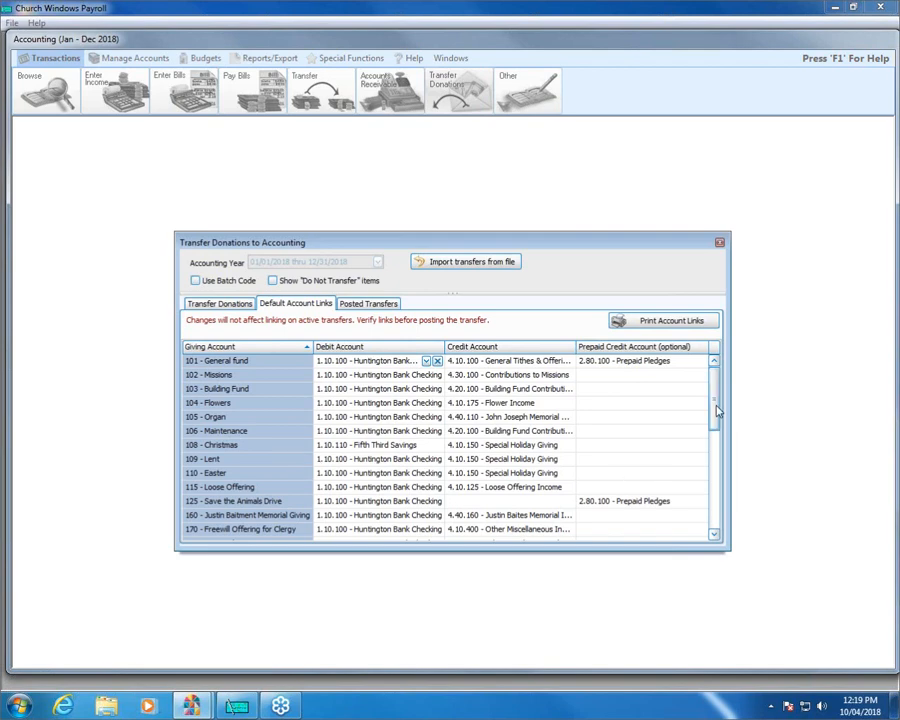
pyautogui.moveTo(715, 409); pyautogui.dragTo(715, 456)
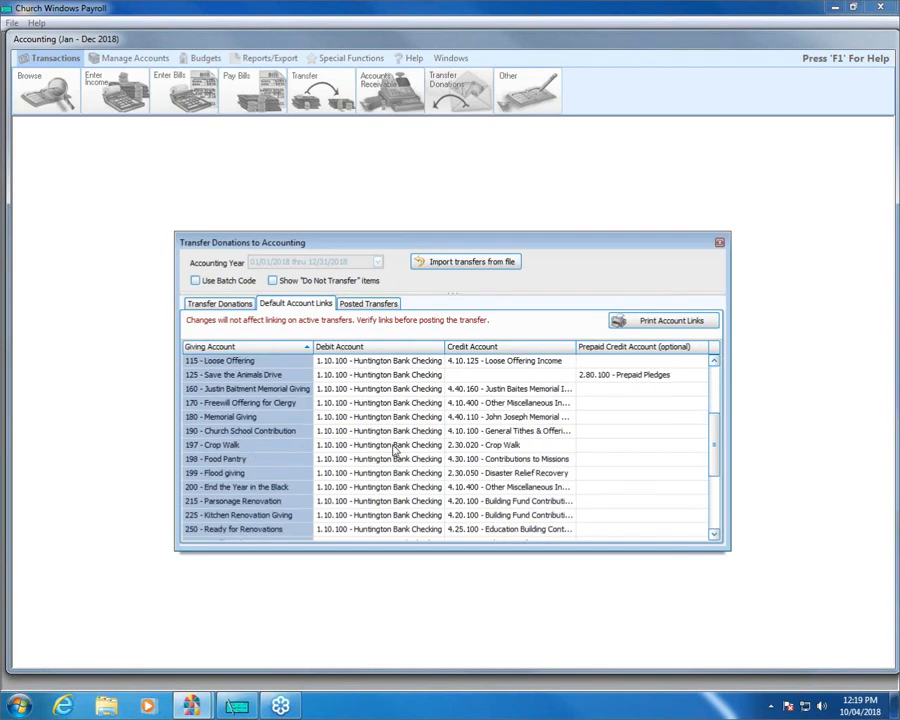
pyautogui.click(540, 446)
pyautogui.click(557, 446)
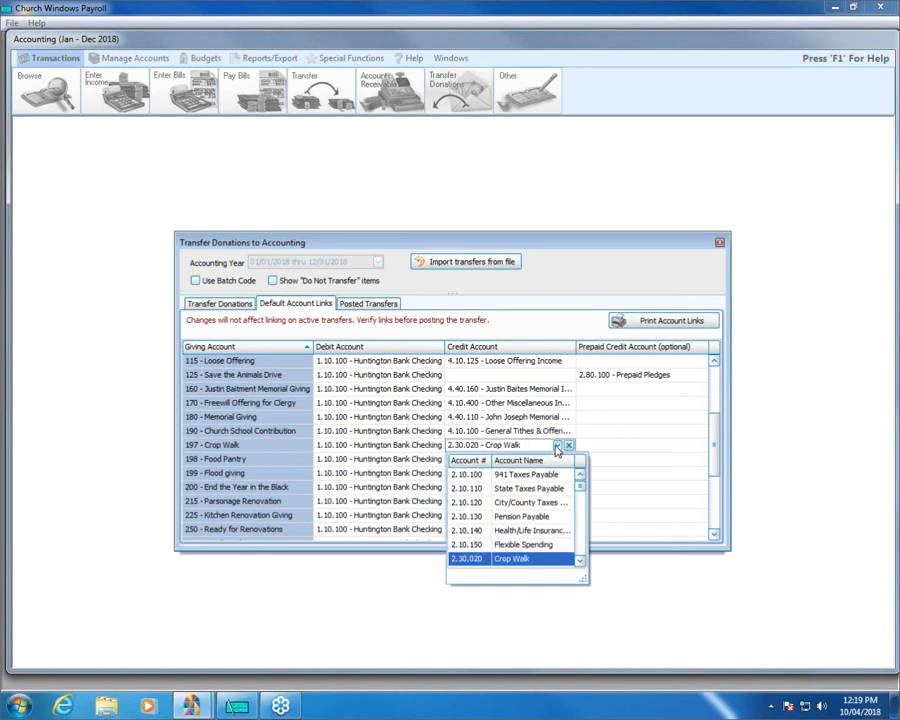
pyautogui.moveTo(581, 484); pyautogui.dragTo(588, 459)
pyautogui.click(623, 254)
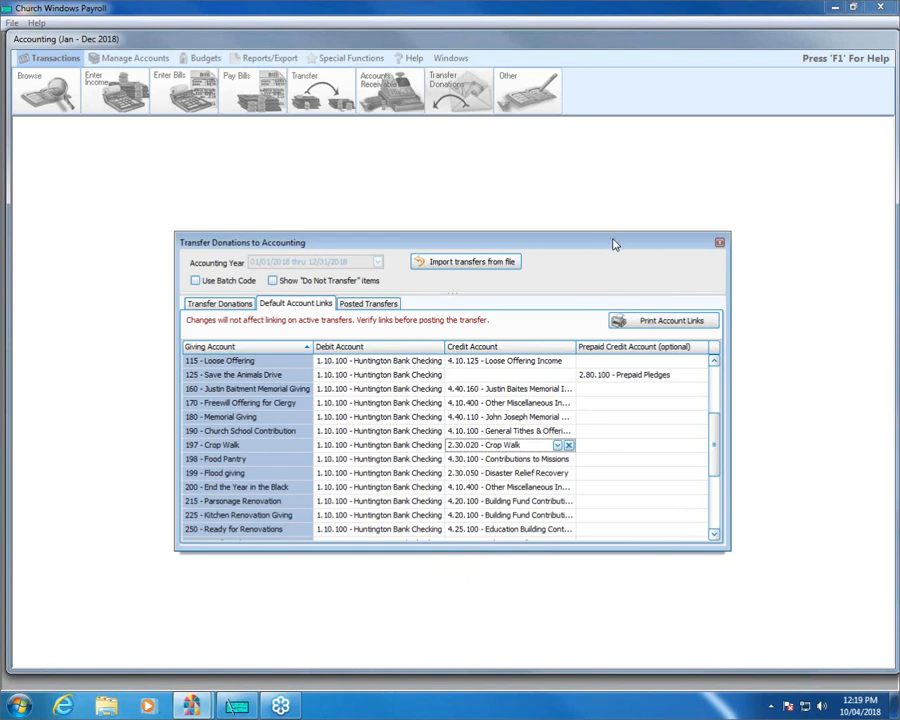
pyautogui.click(719, 242)
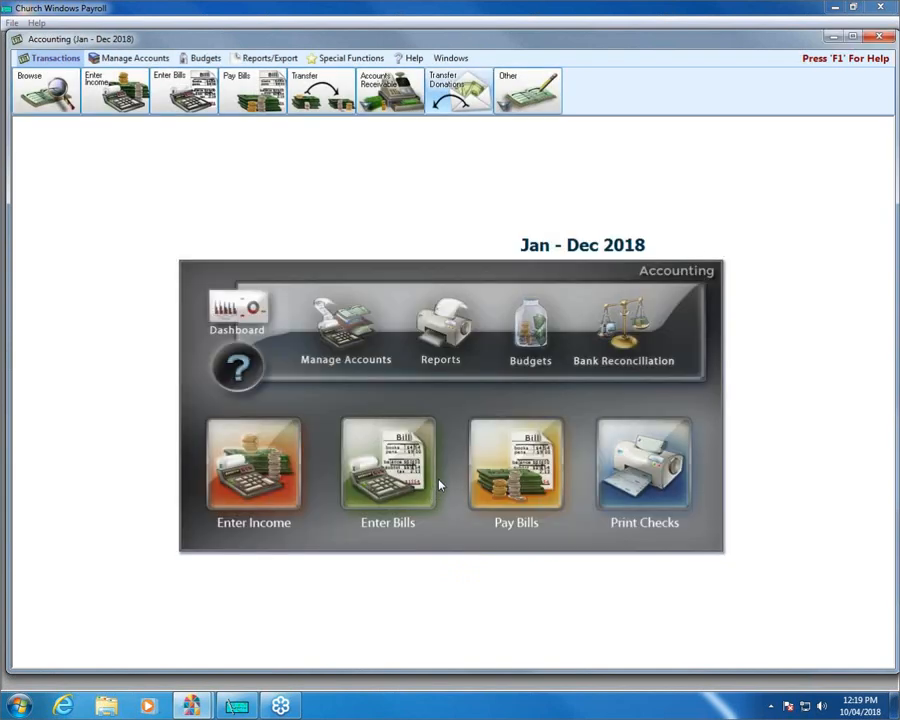
# View the vendor details of City/County Taxes Payable and of the pass-through account Disaster Relief Recovery in the Chart of Accounts.
pyautogui.click(338, 335)
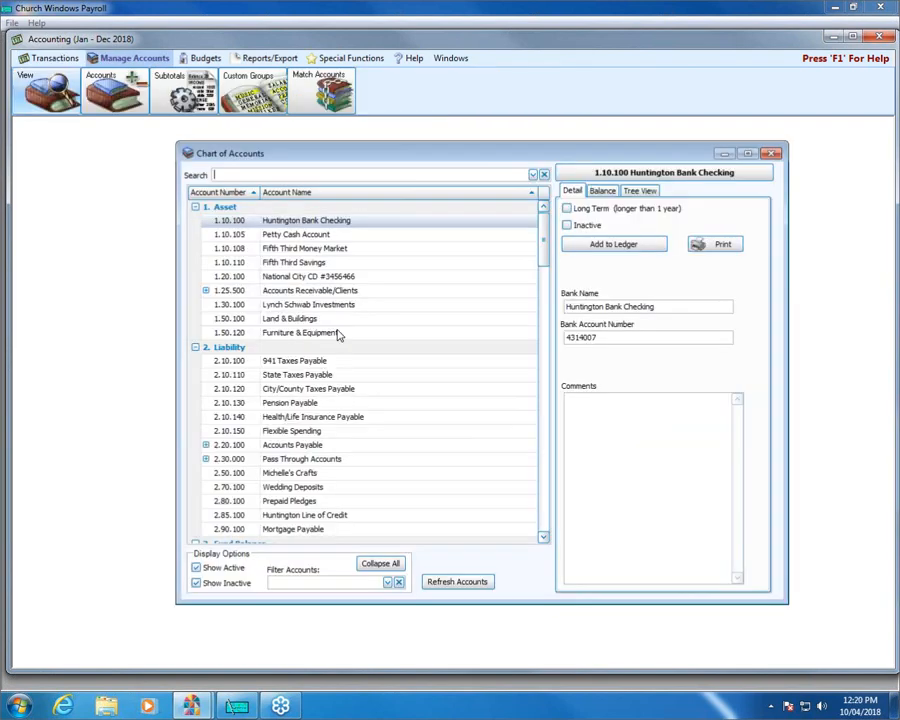
pyautogui.click(262, 389)
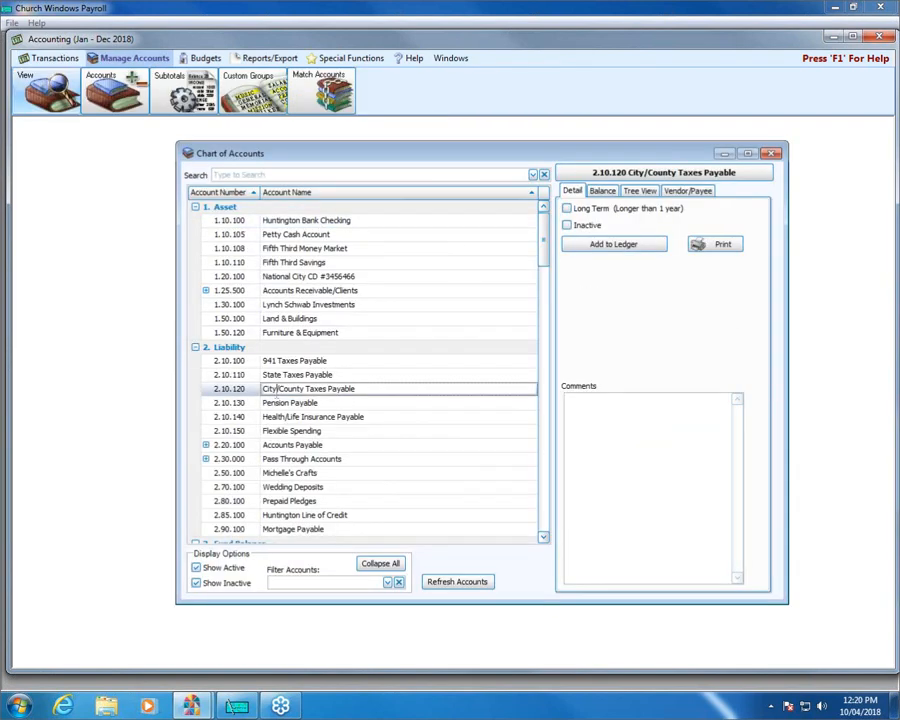
pyautogui.click(673, 192)
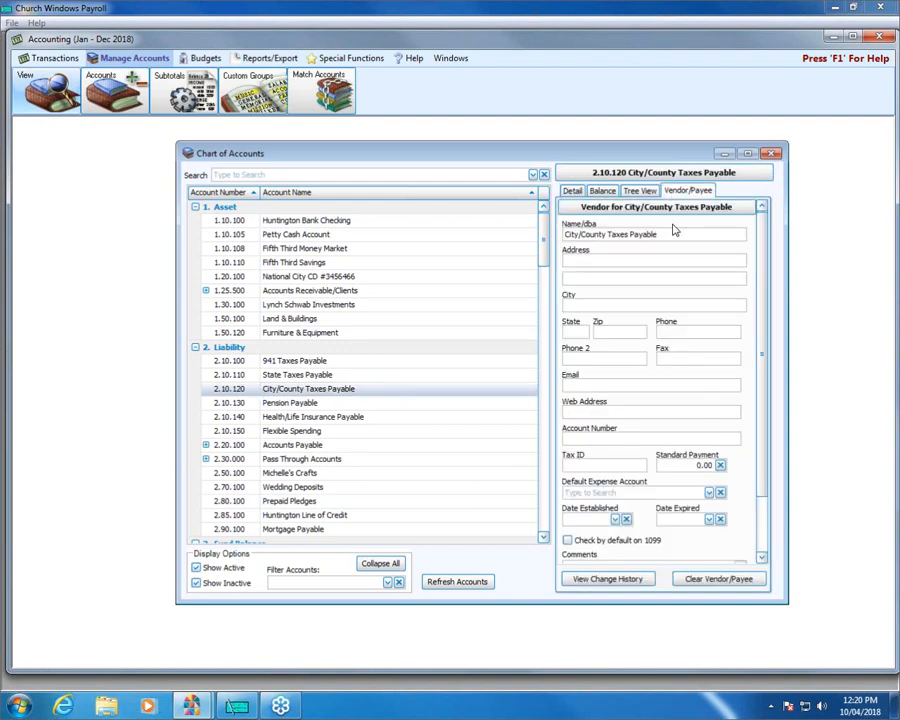
pyautogui.click(206, 459)
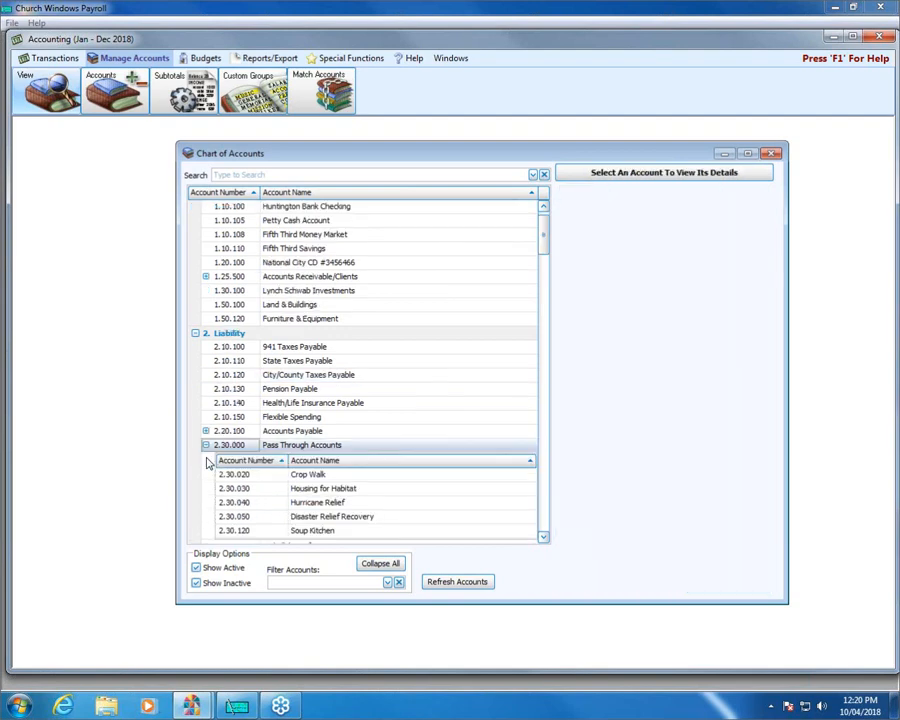
pyautogui.click(298, 518)
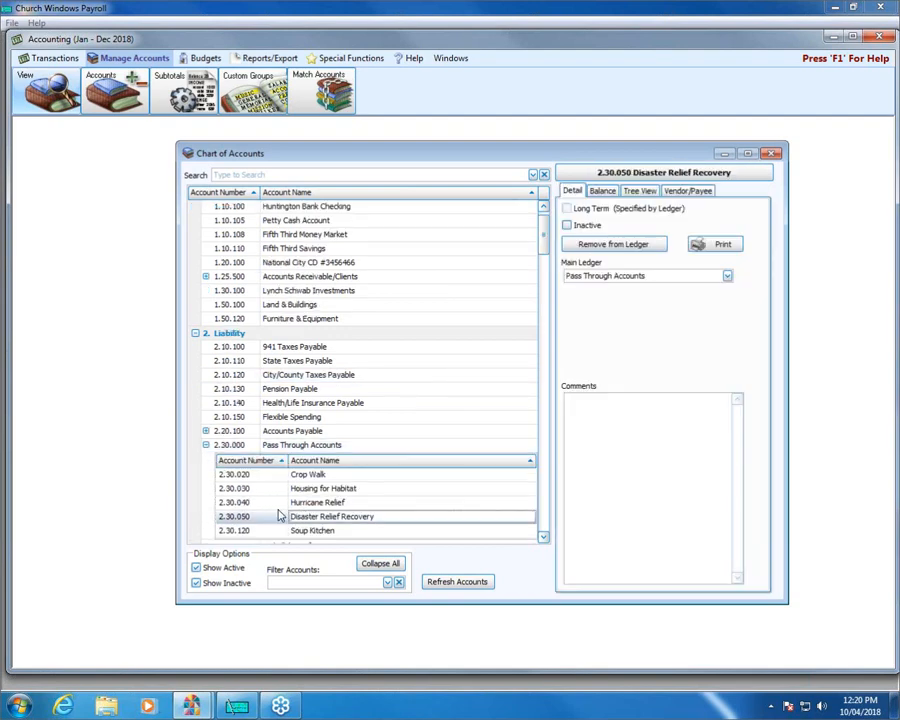
pyautogui.click(685, 191)
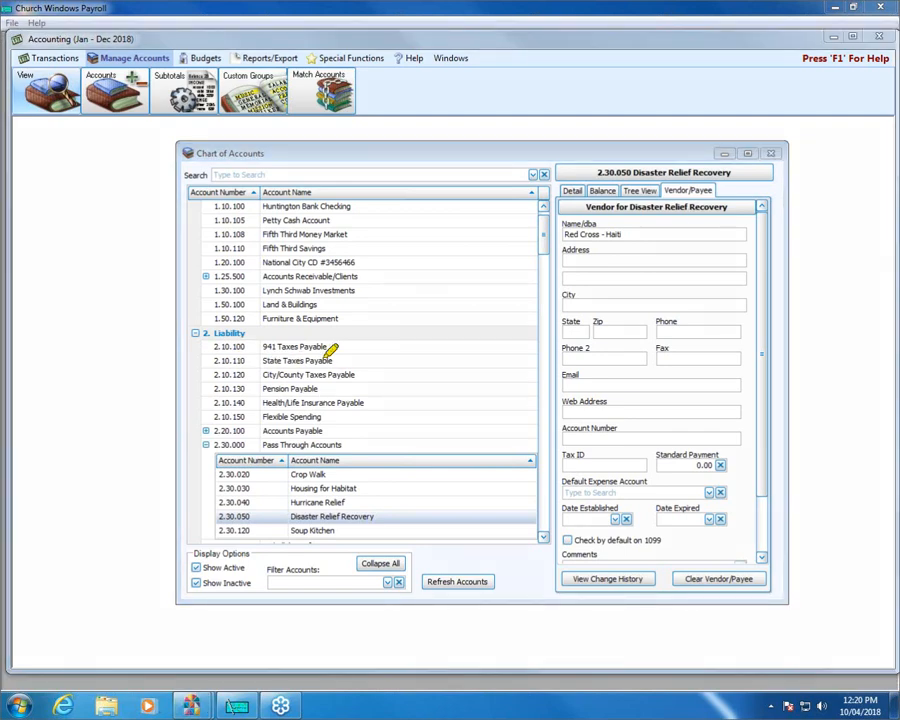
pyautogui.moveTo(212, 360); pyautogui.dragTo(393, 360)
pyautogui.moveTo(290, 389); pyautogui.dragTo(358, 389)
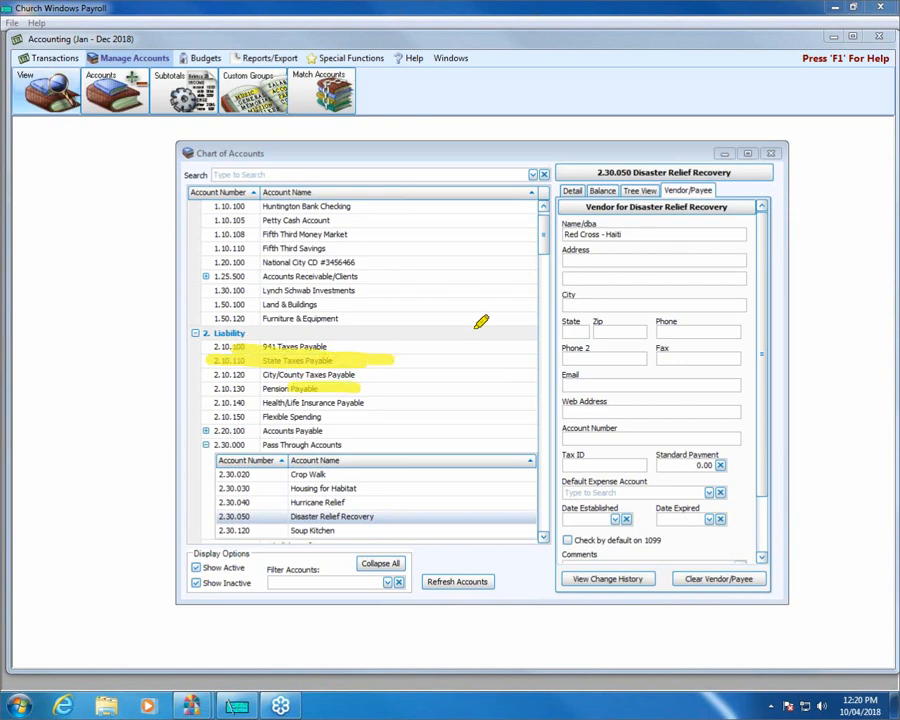
pyautogui.moveTo(596, 228); pyautogui.dragTo(720, 228)
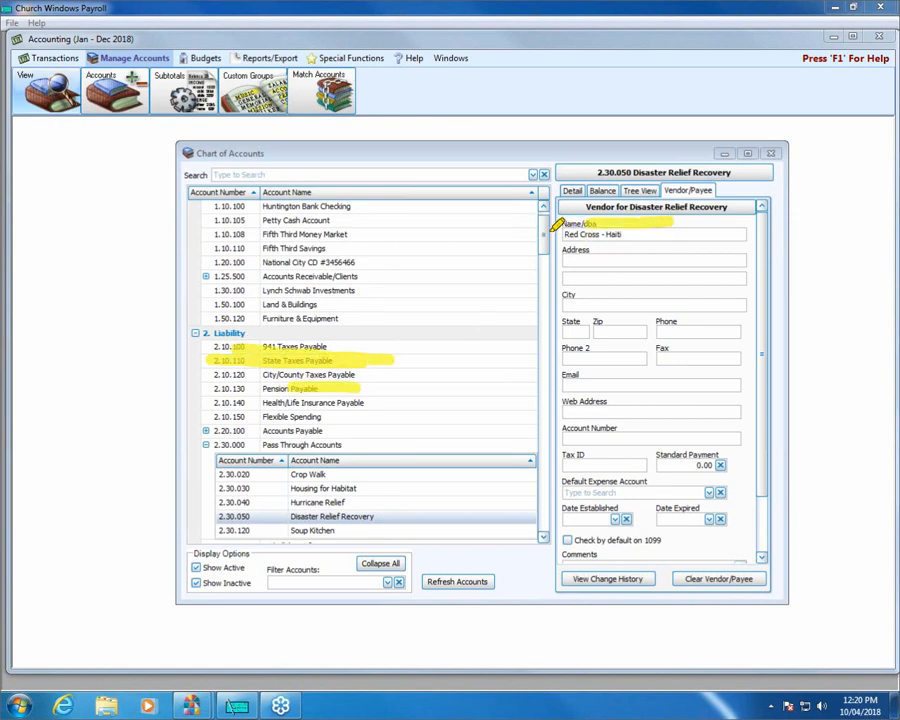
pyautogui.moveTo(565, 230); pyautogui.dragTo(752, 229)
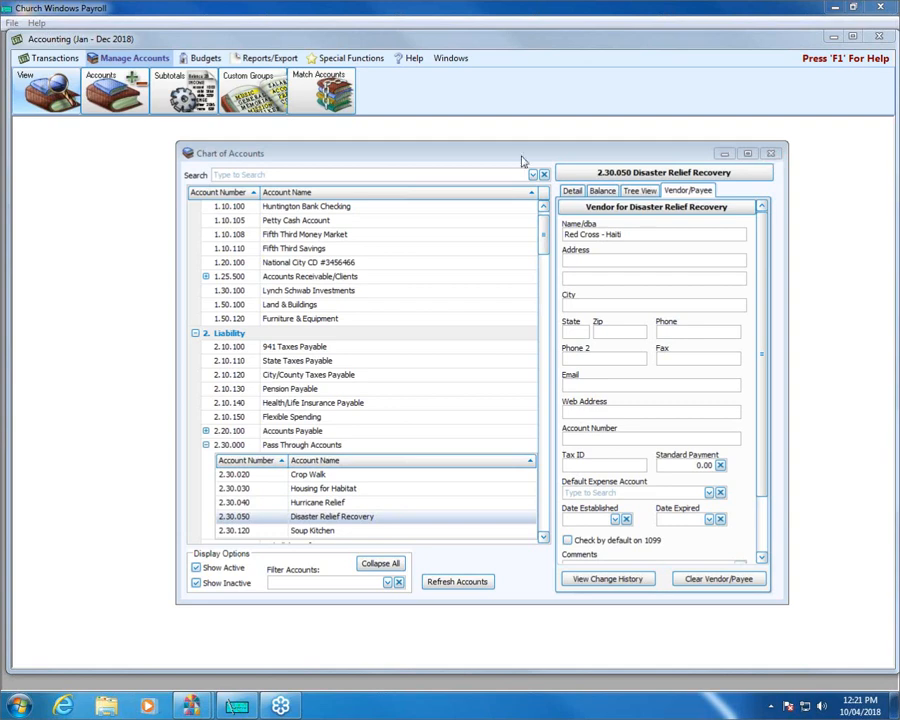
# Close the Chart of Accounts and exit Accounting, Church Windows and Church Windows Payroll.
pyautogui.click(772, 154)
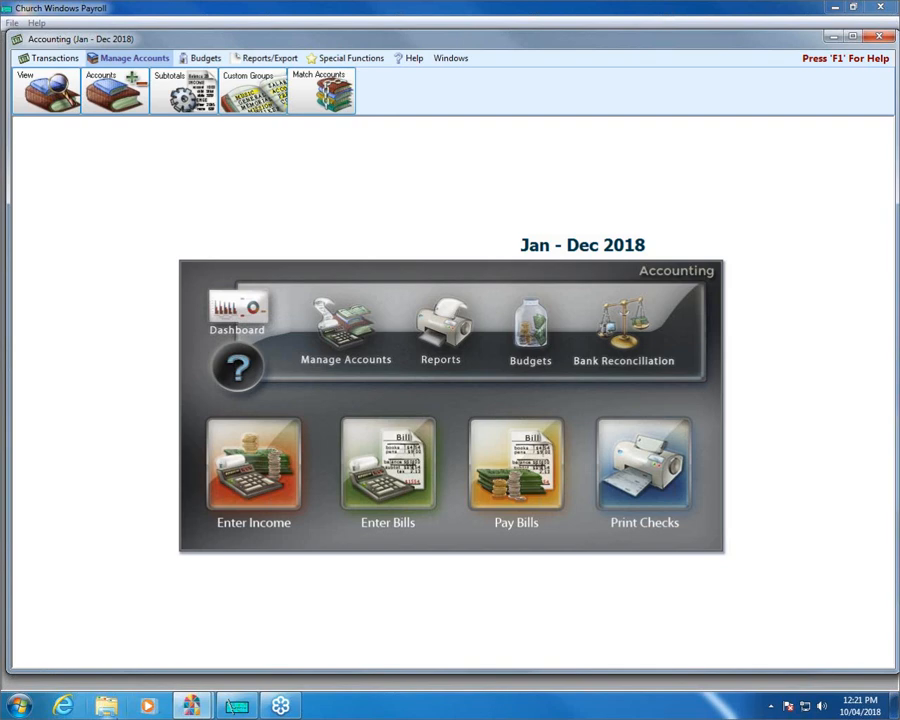
pyautogui.click(879, 37)
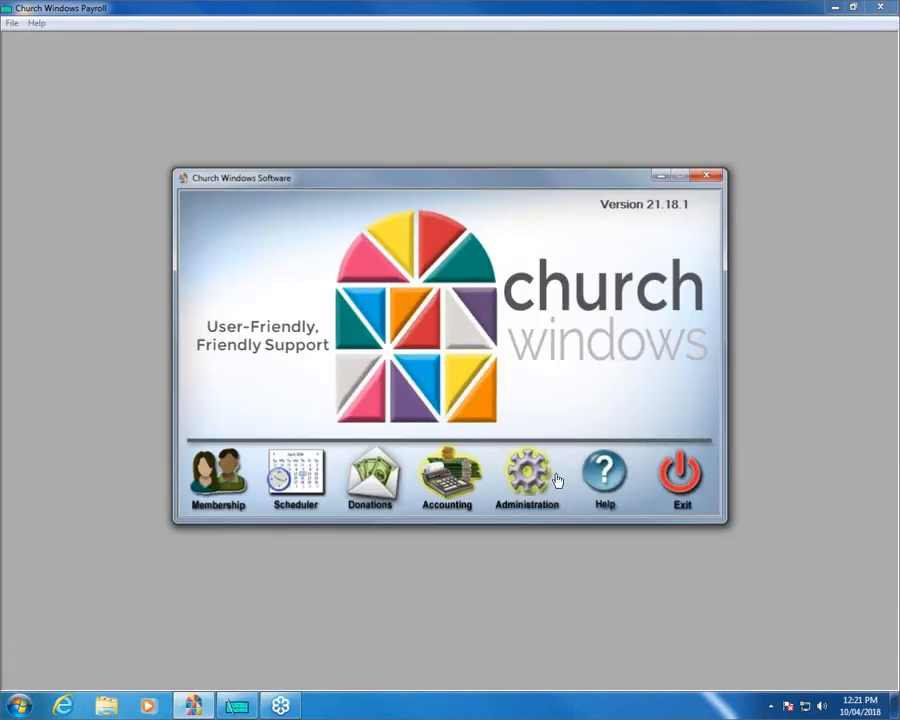
pyautogui.click(693, 463)
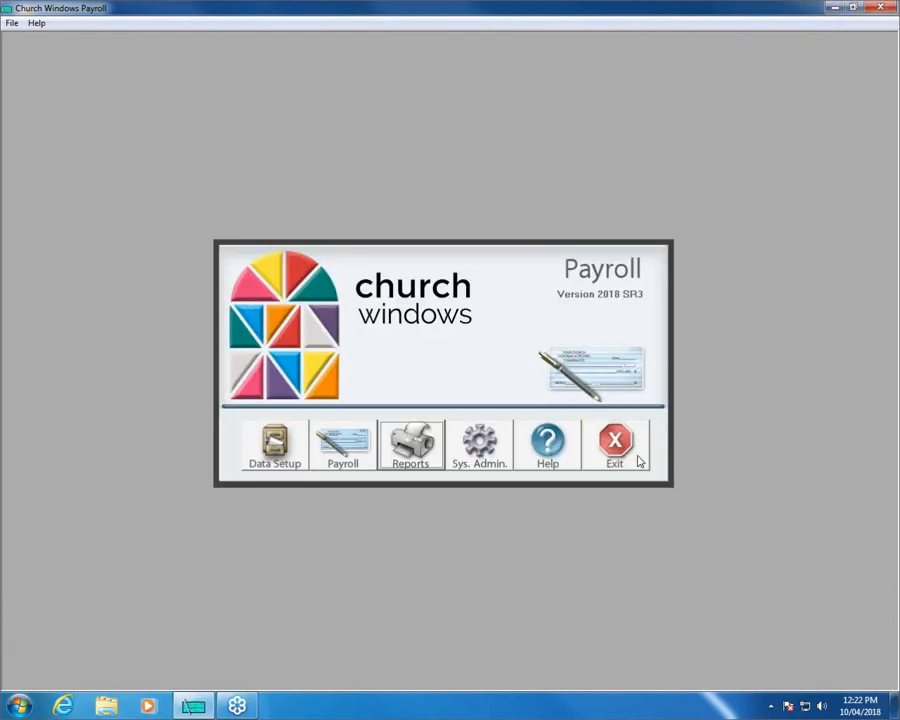
pyautogui.click(632, 458)
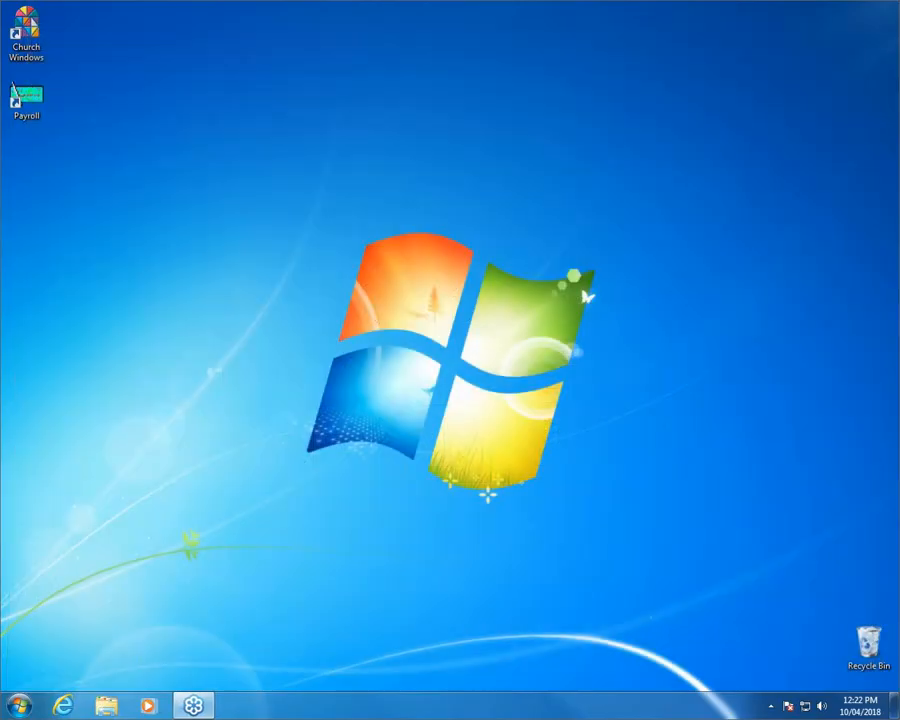